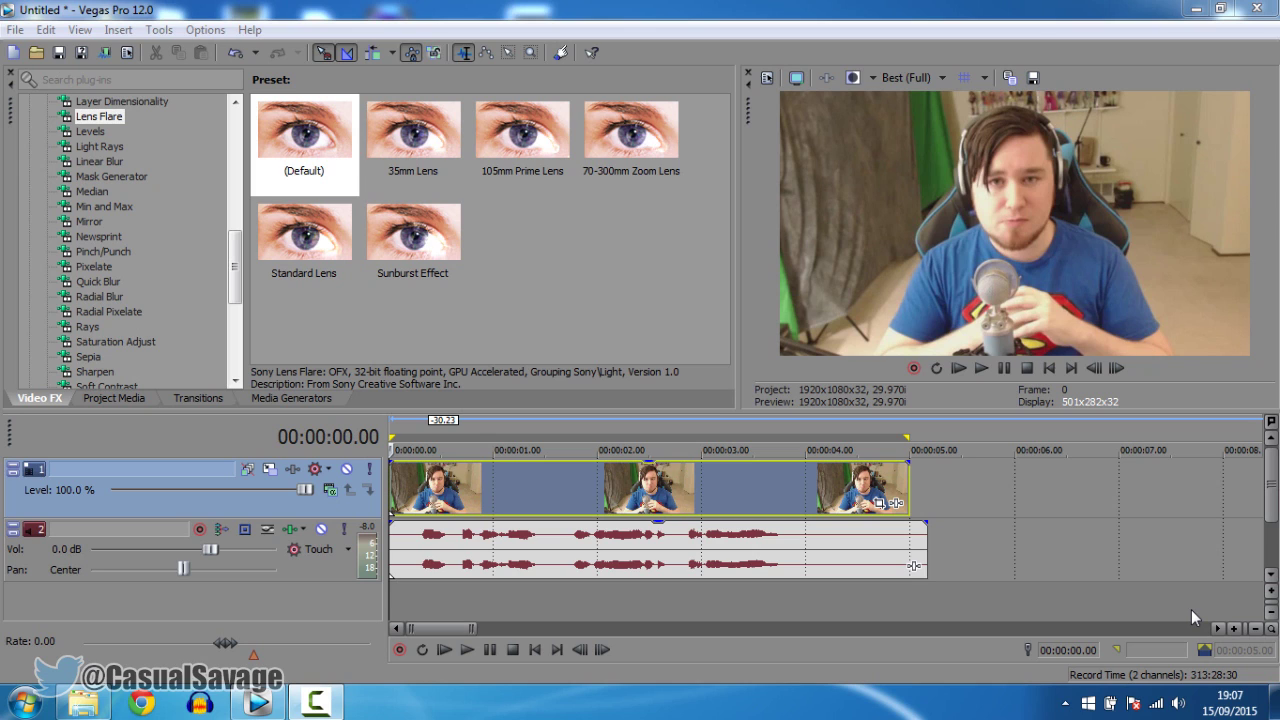
- Duplicate the video track so that two copies of the clip are stacked above the audio
left_click(413, 565)
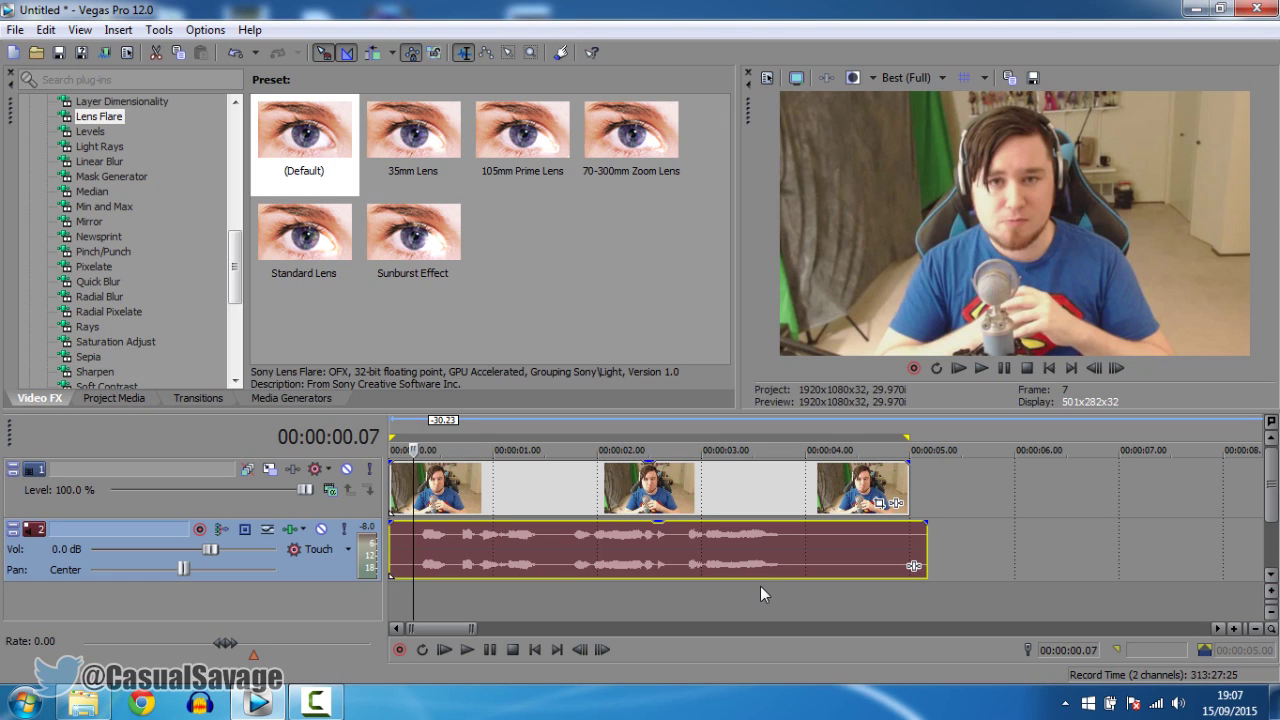
left_click(400, 512)
left_click(407, 498)
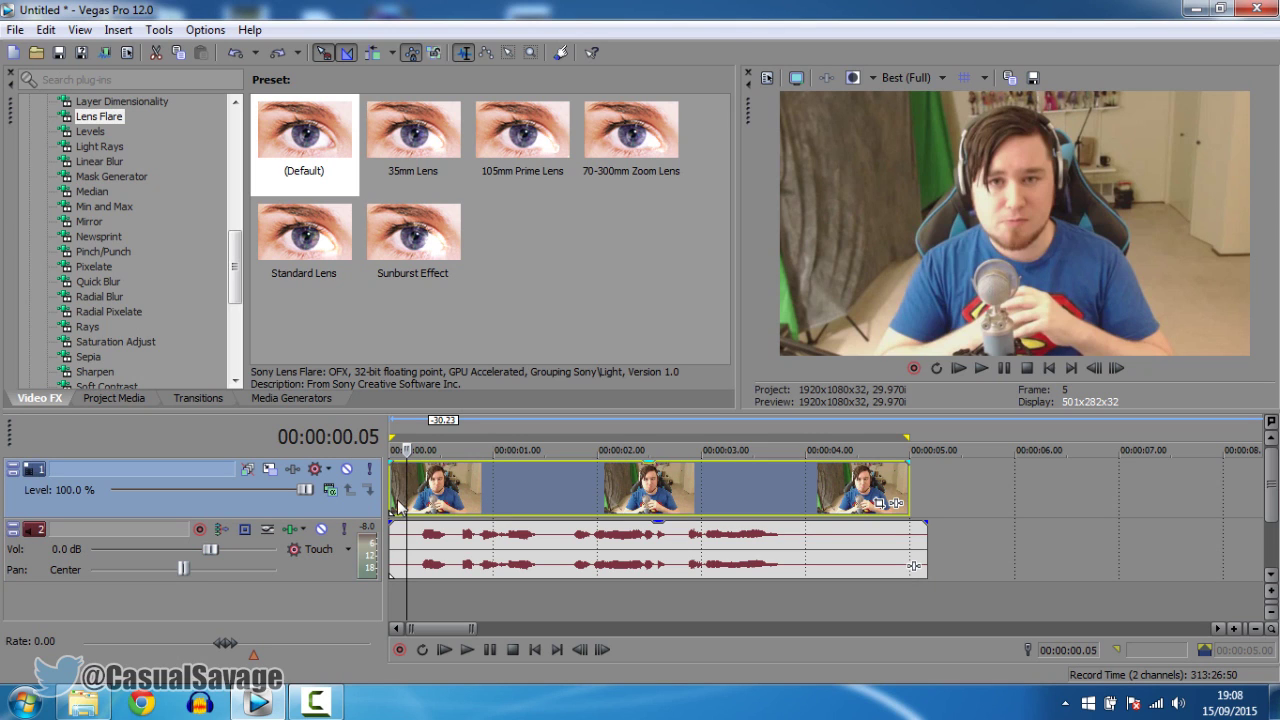
right_click(335, 514)
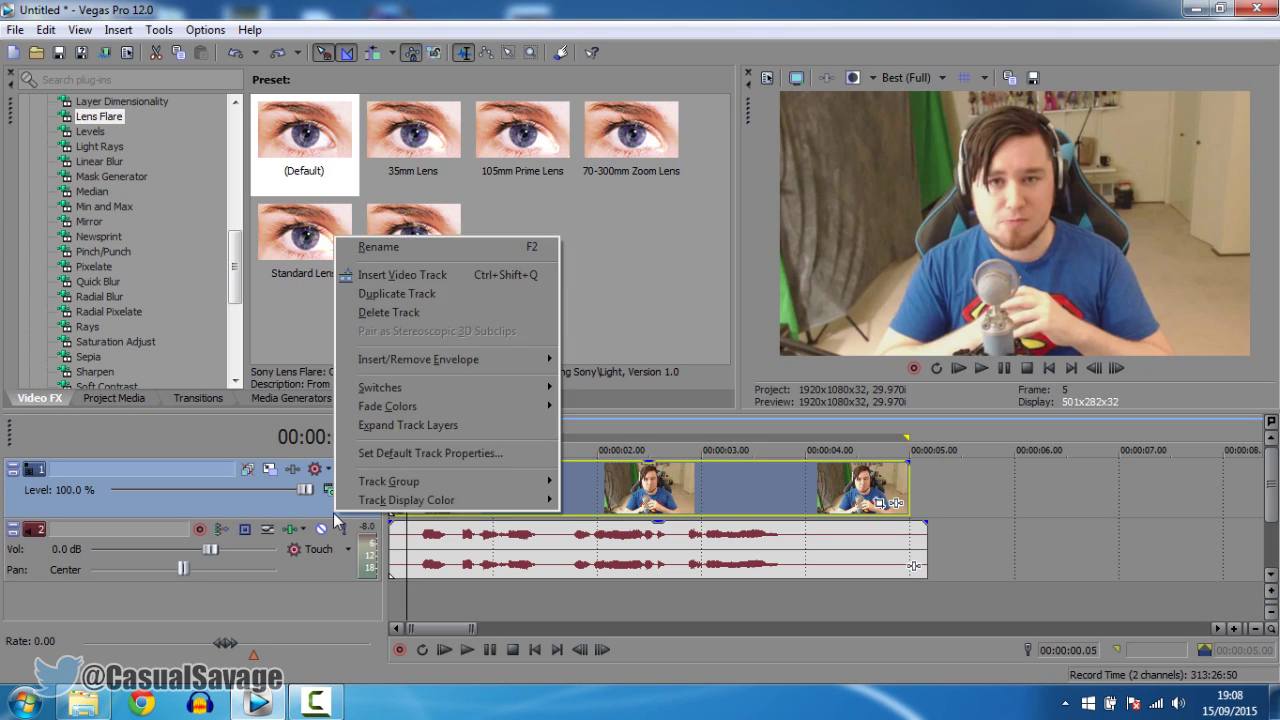
left_click(449, 300)
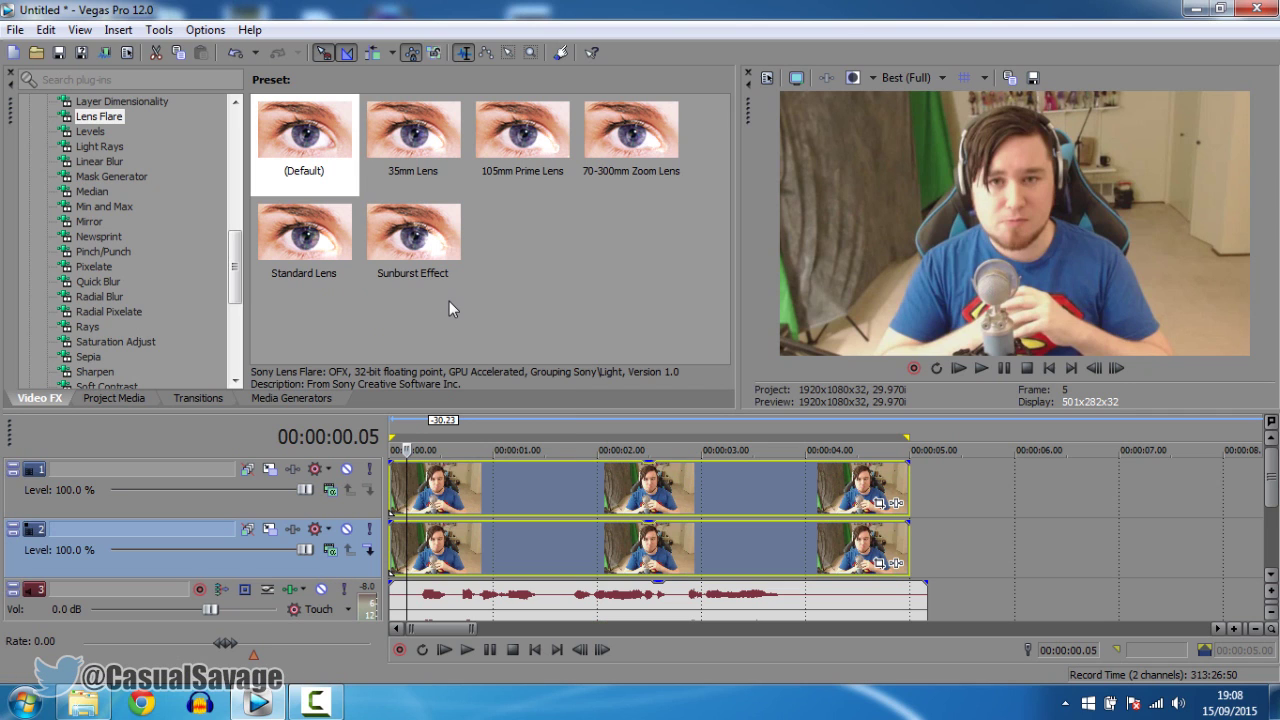
- Select the Black preset of the Solid Color media generator
left_click(251, 396)
left_click(89, 190)
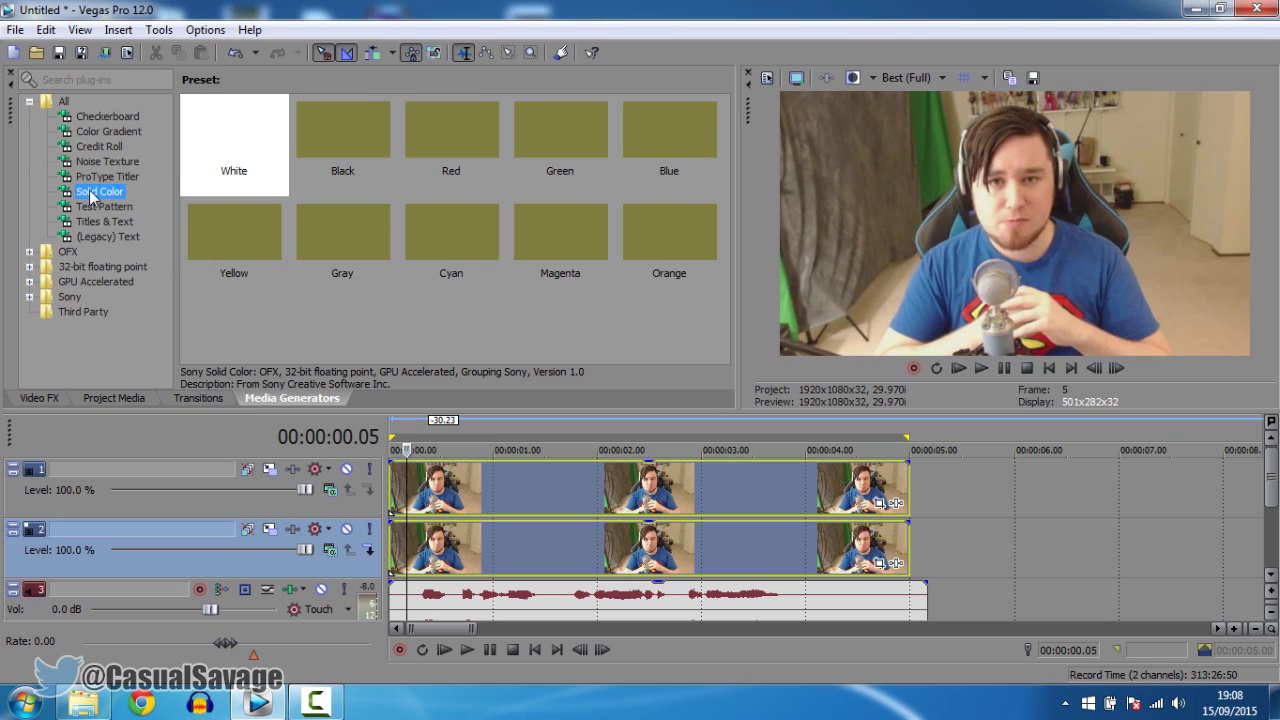
left_click(323, 139)
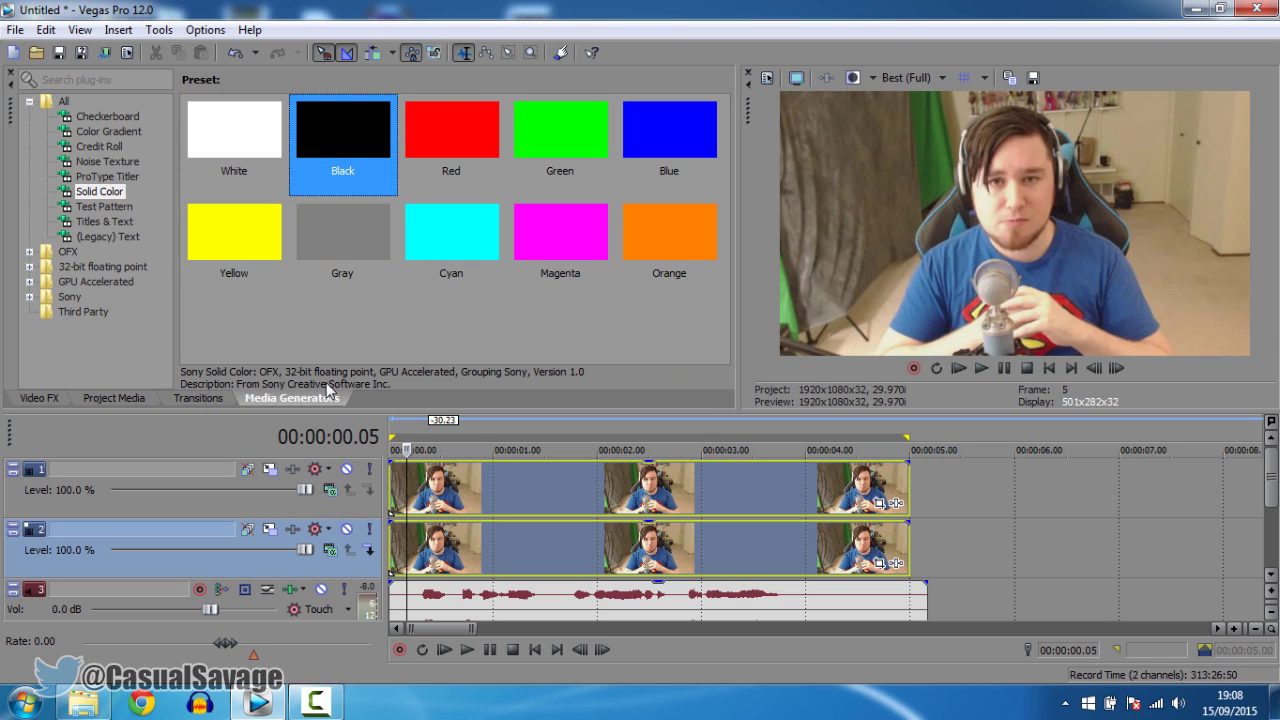
left_click(80, 30)
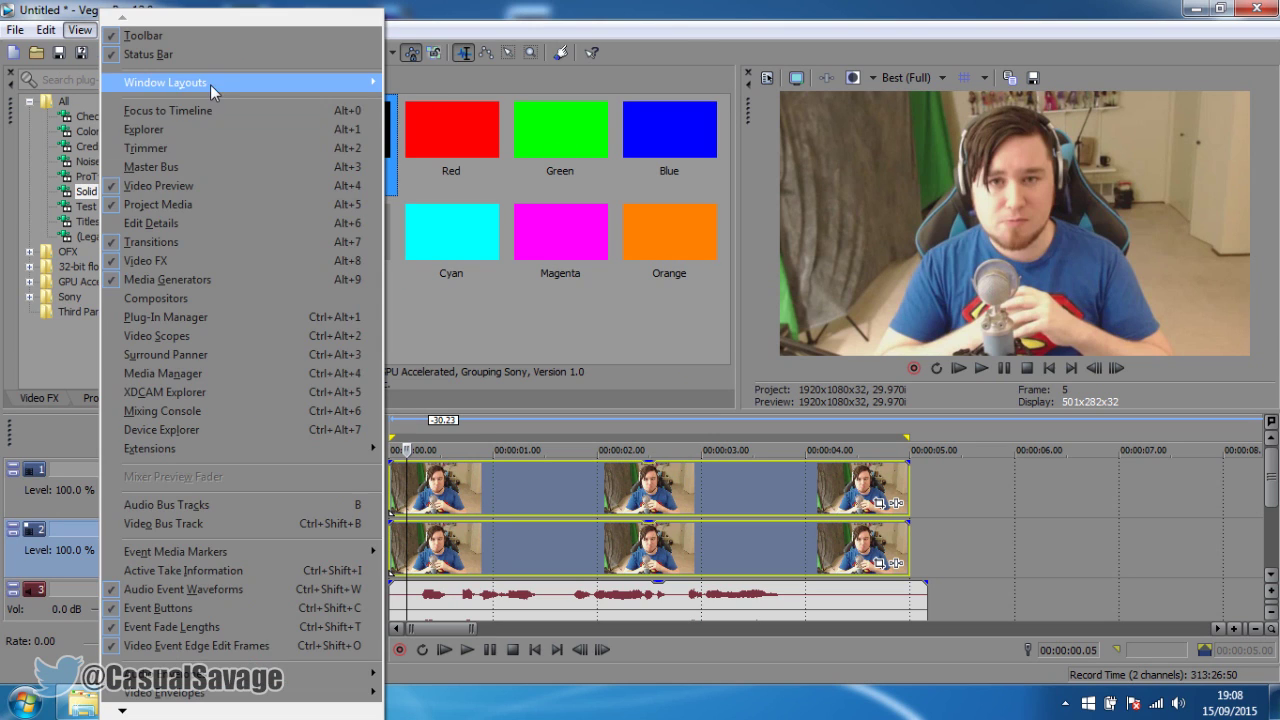
mouse_move(212, 82)
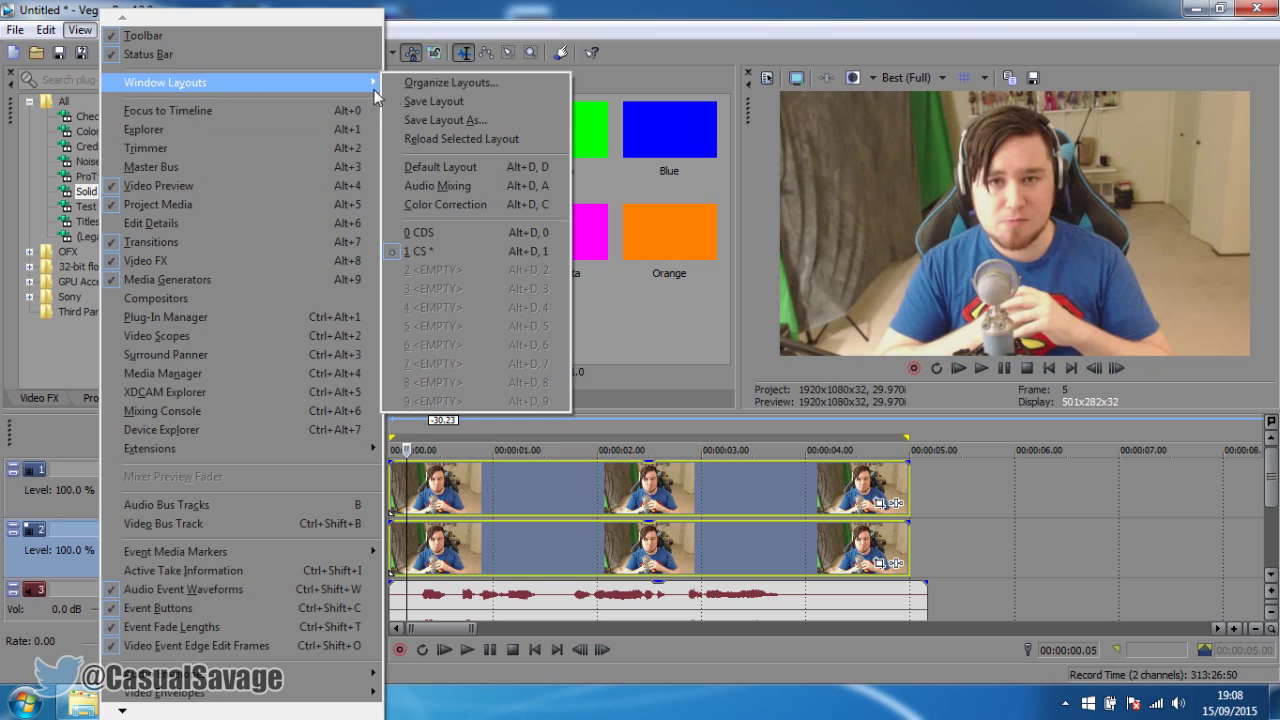
left_click(481, 167)
- Add the black solid color at the timeline start on a new track below the audio, keeping its default generator settings
left_click_drag(343, 135, 493, 551)
left_click_drag(380, 557, 380, 557)
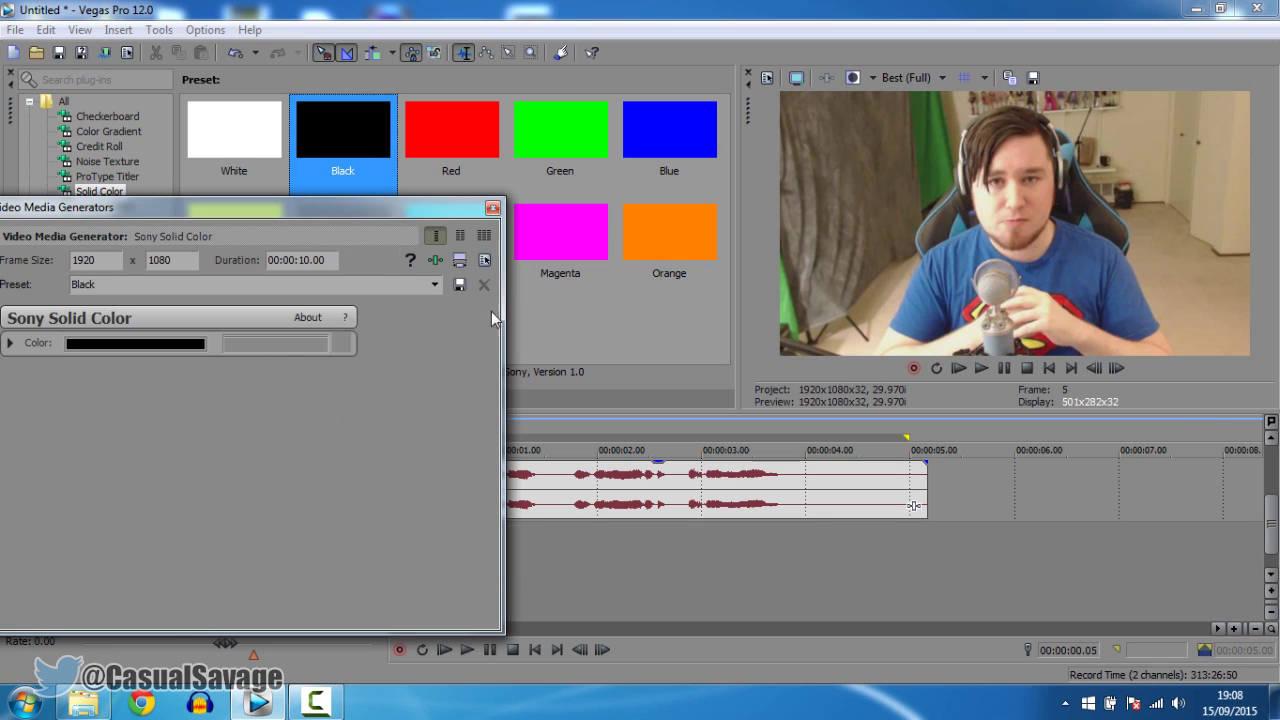
left_click(492, 208)
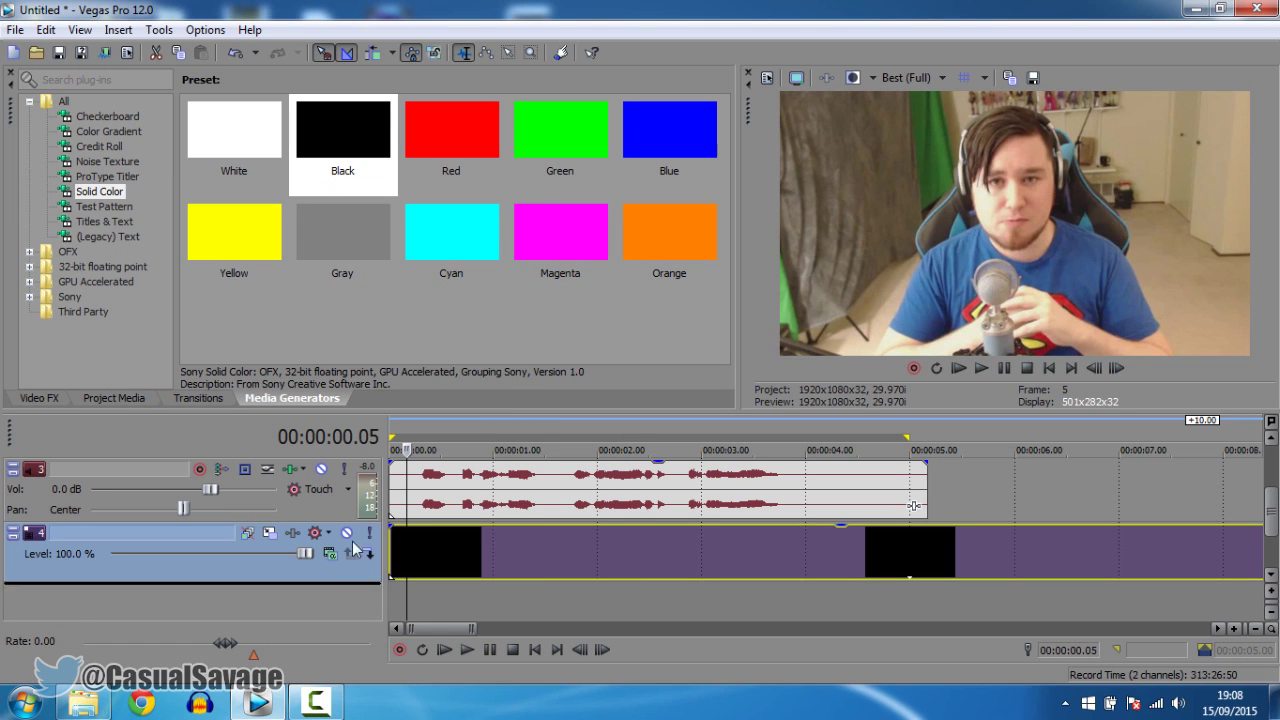
- Move the black track between the two video tracks and trim its event to the length of the video clip
scroll(355, 545, "up", 3)
left_click(355, 545)
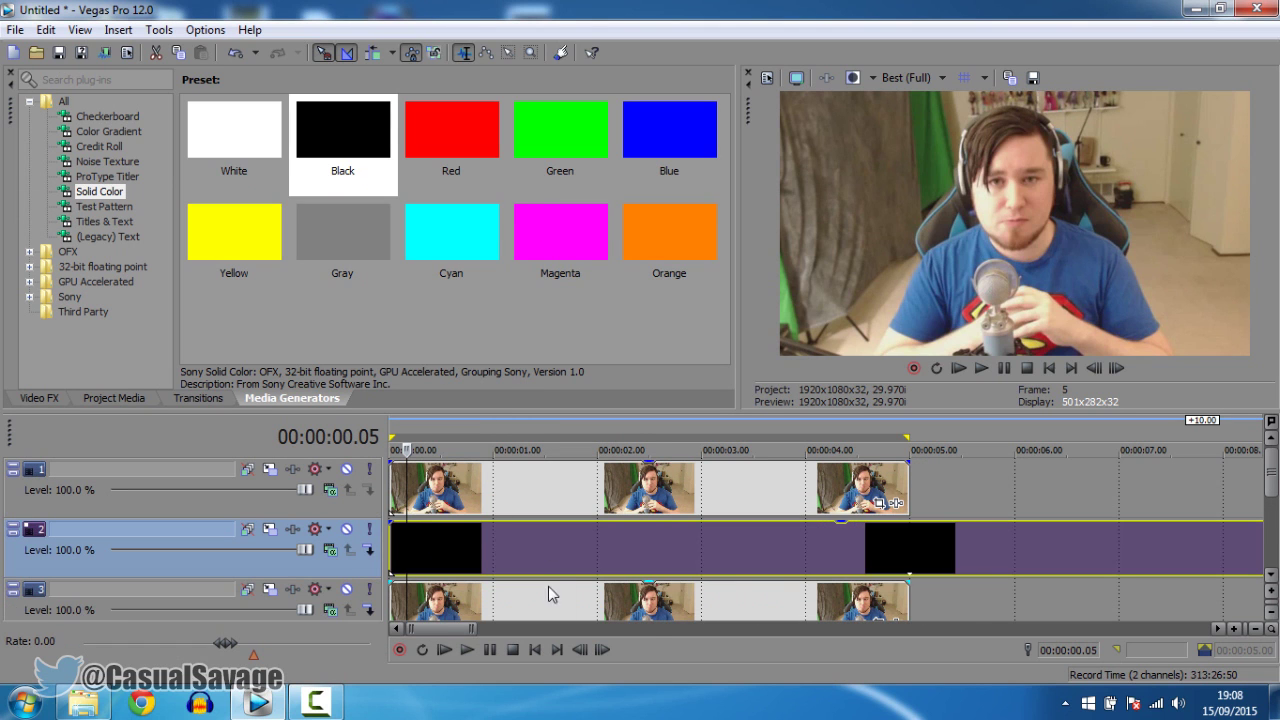
scroll(900, 550, "down", 2)
left_click_drag(905, 541, 644, 549)
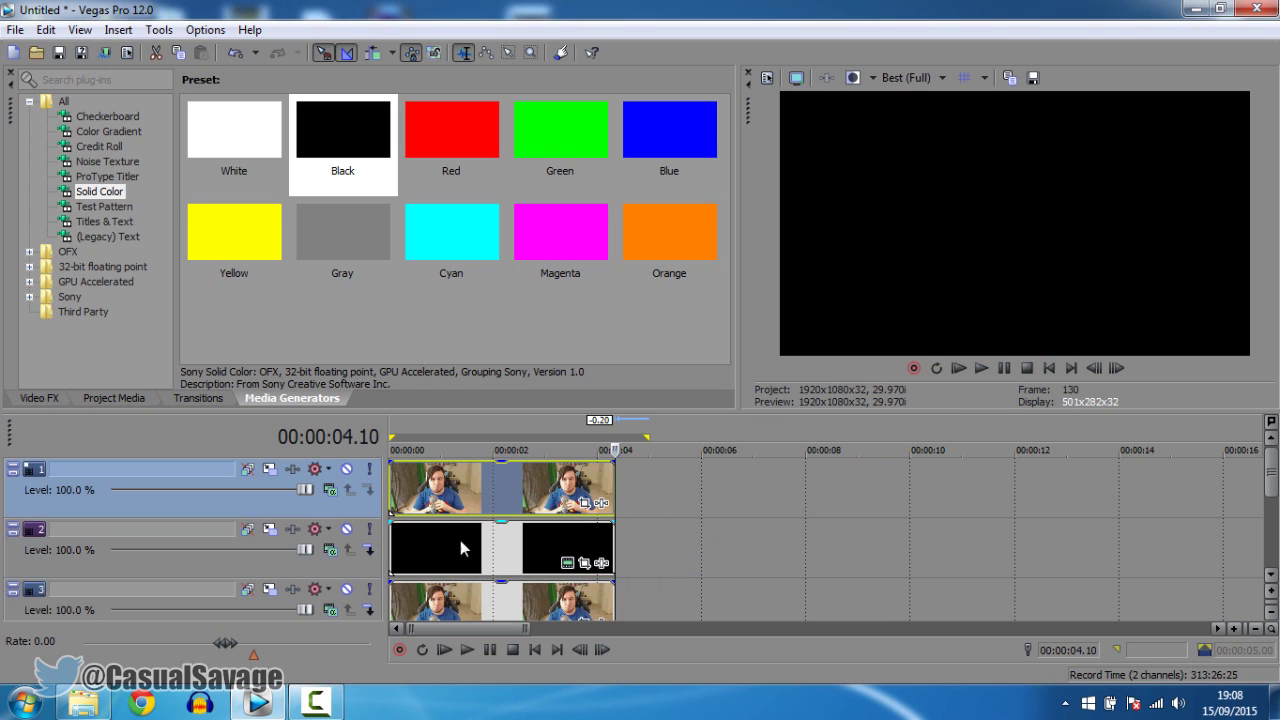
- Open Event Pan/Crop for the top video event at the timeline start and enable its mask
left_click(387, 507)
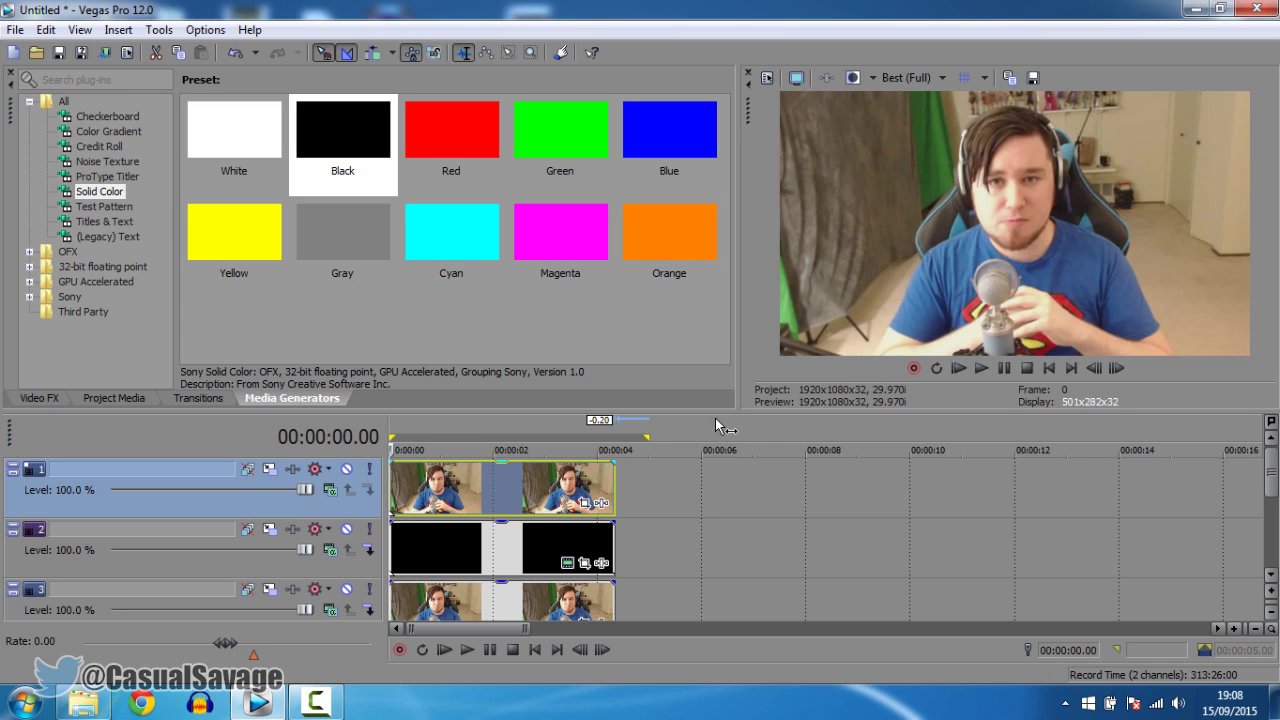
left_click(594, 505)
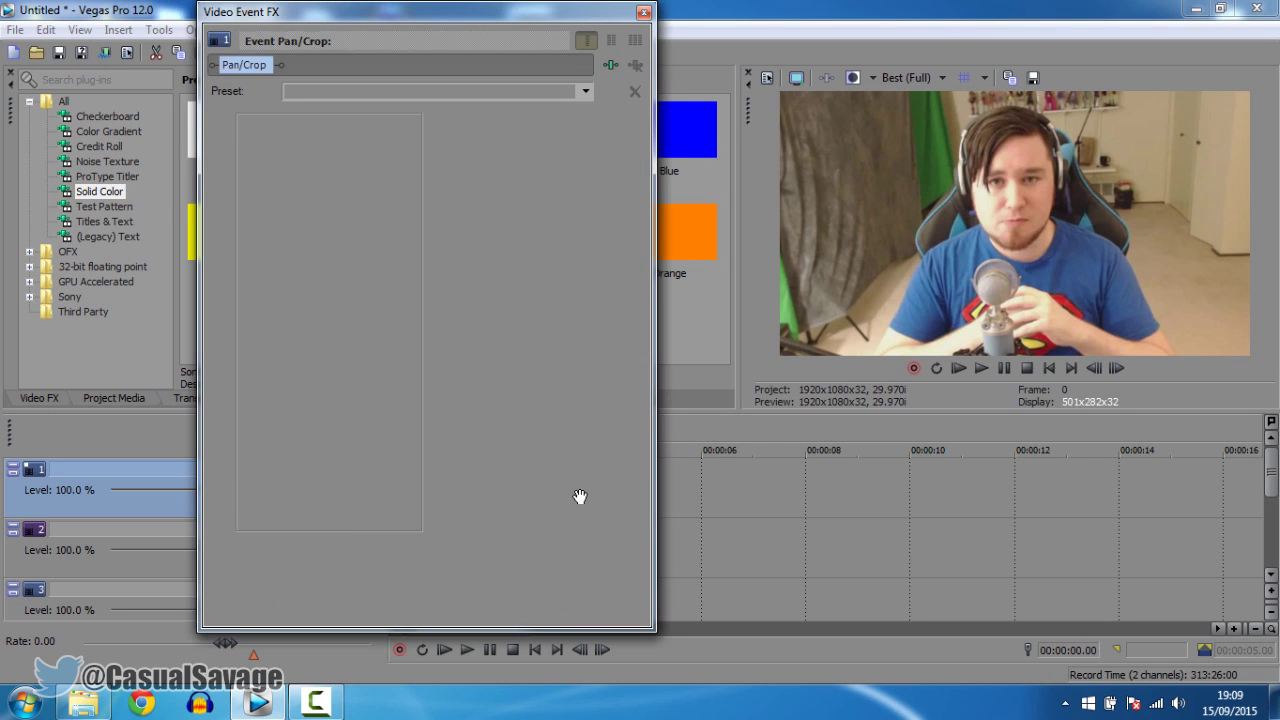
left_click(221, 574)
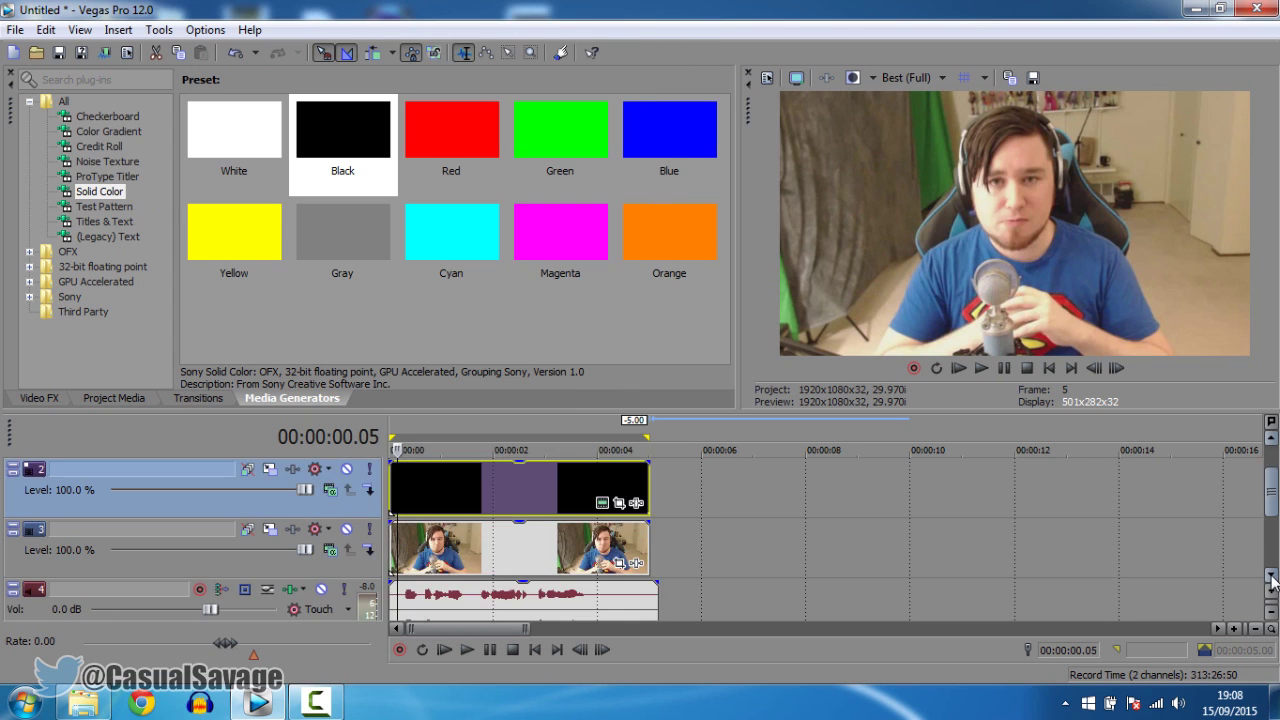
- Trim the ends of the audio, video and black events so they all finish at about 00:00:04.10
left_click(1271, 577)
left_click_drag(655, 560, 614, 560)
left_click_drag(648, 502, 614, 502)
left_click_drag(1271, 508, 1271, 470)
left_click_drag(648, 539, 617, 539)
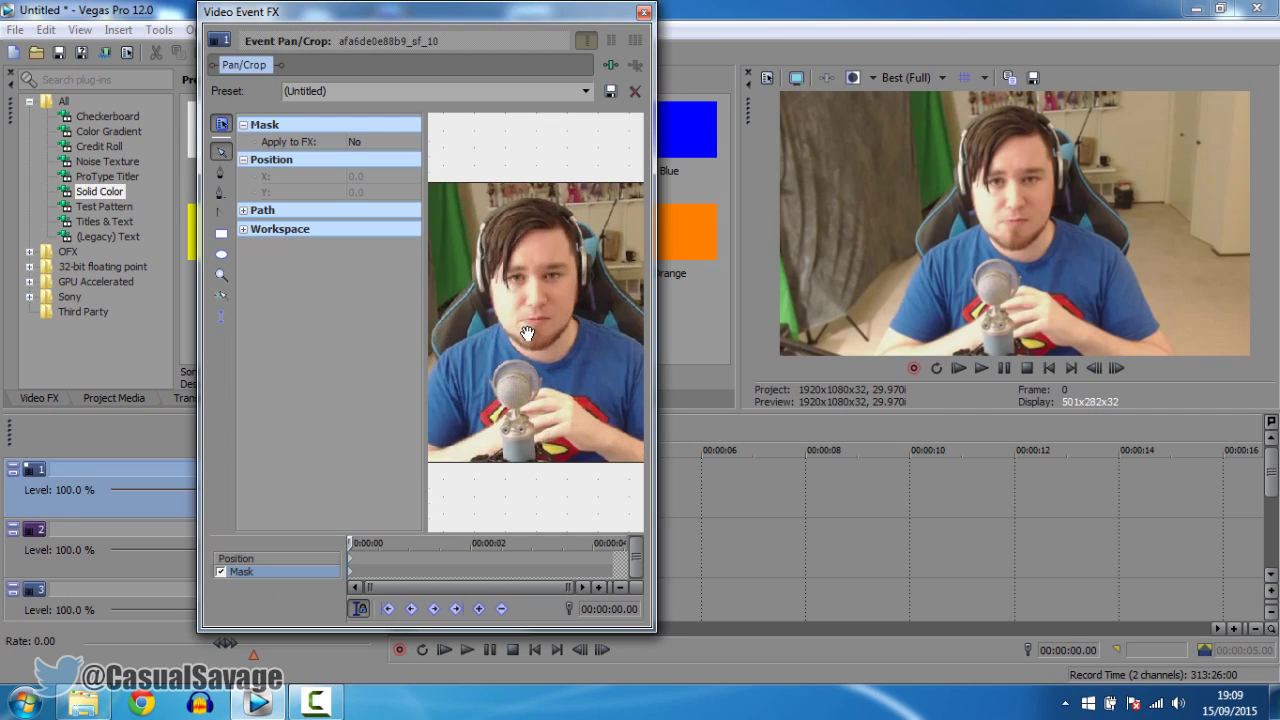
- Draw a closed mask around the lower lip and chin of the top clip with the Anchor Creation Tool
scroll(550, 371, "up", 5)
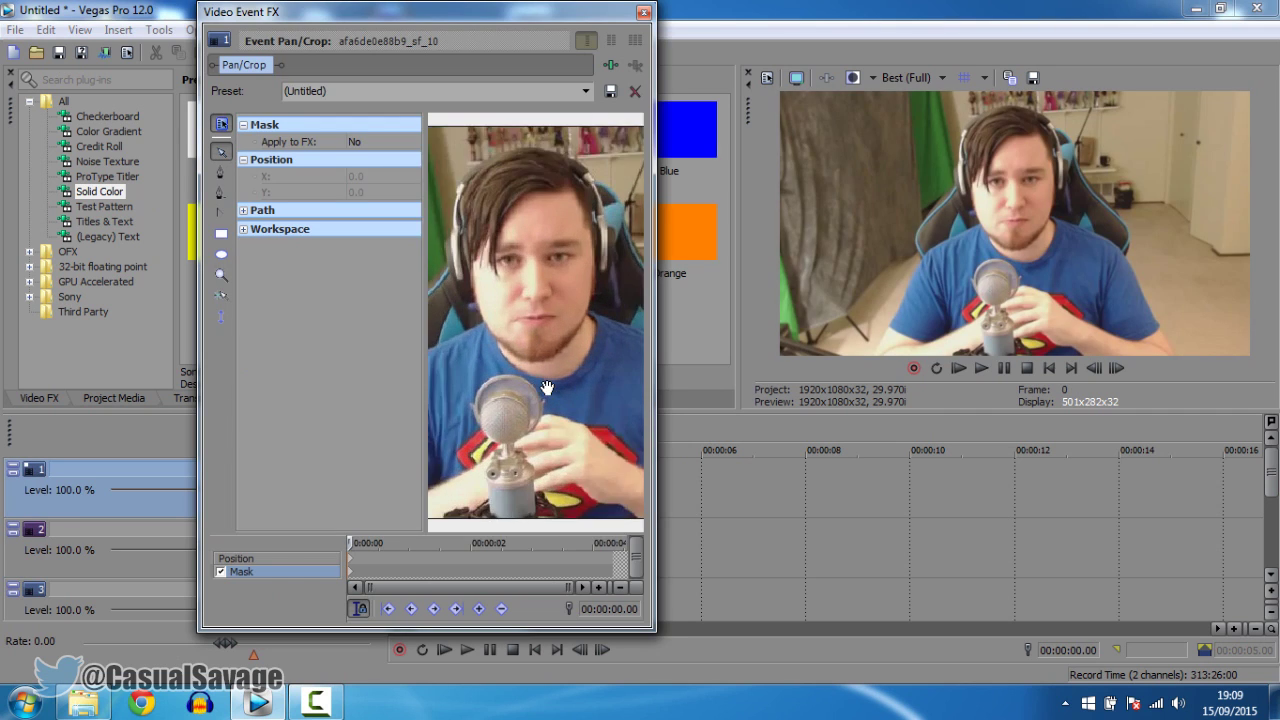
scroll(550, 371, "up", 3)
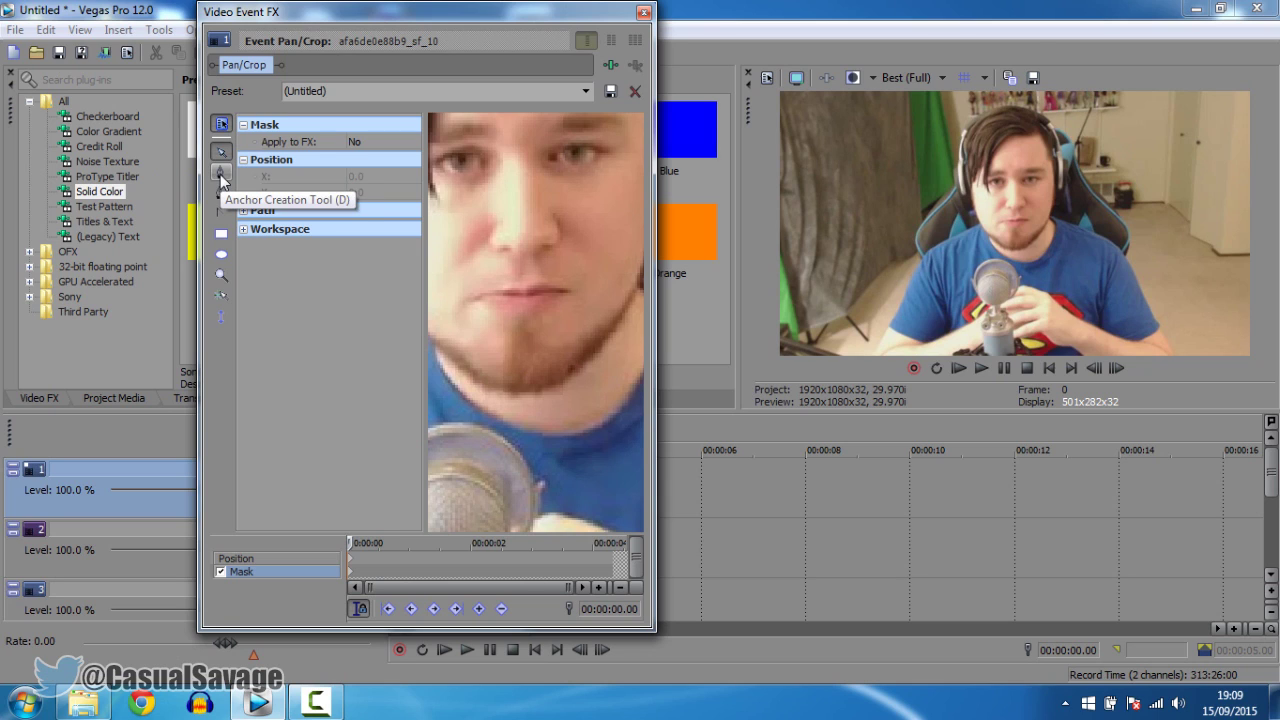
left_click(222, 175)
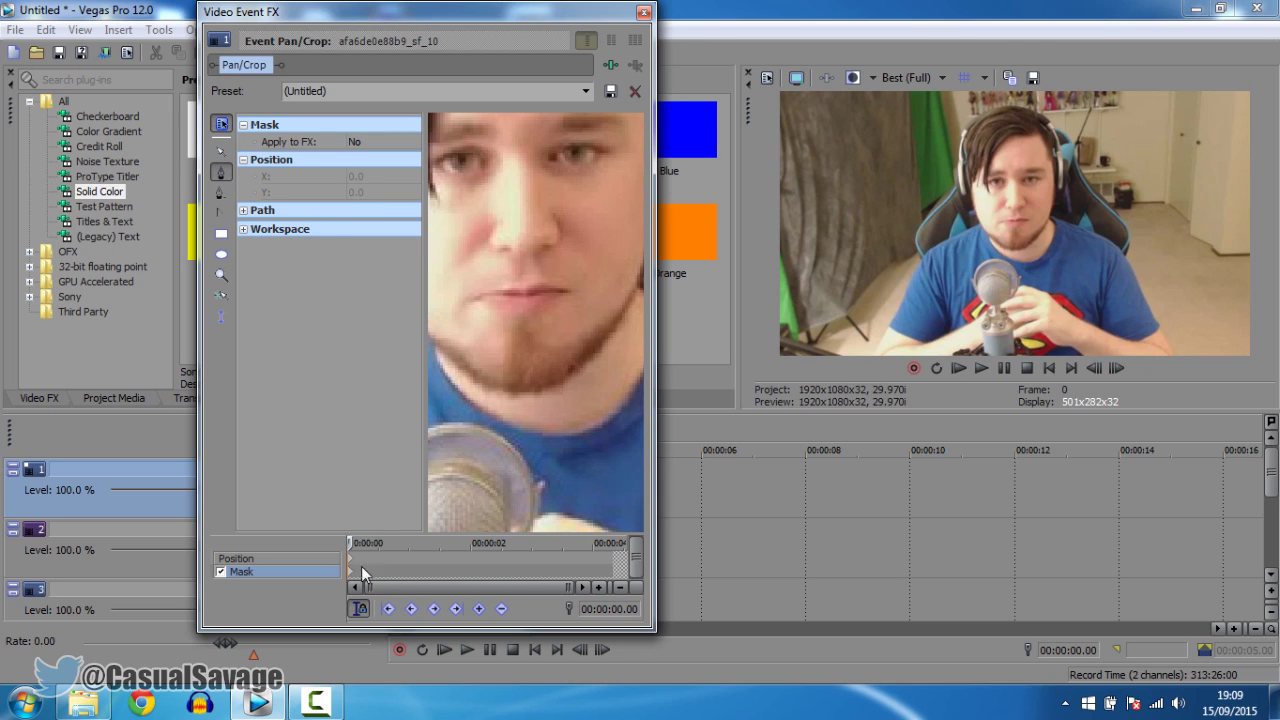
left_click(467, 306)
left_click(496, 297)
left_click(510, 296)
left_click(525, 296)
left_click(555, 295)
left_click(570, 292)
left_click(573, 374)
left_click(559, 382)
left_click(543, 392)
left_click(524, 393)
left_click(508, 390)
left_click(491, 387)
left_click(481, 379)
left_click(471, 373)
left_click(468, 300)
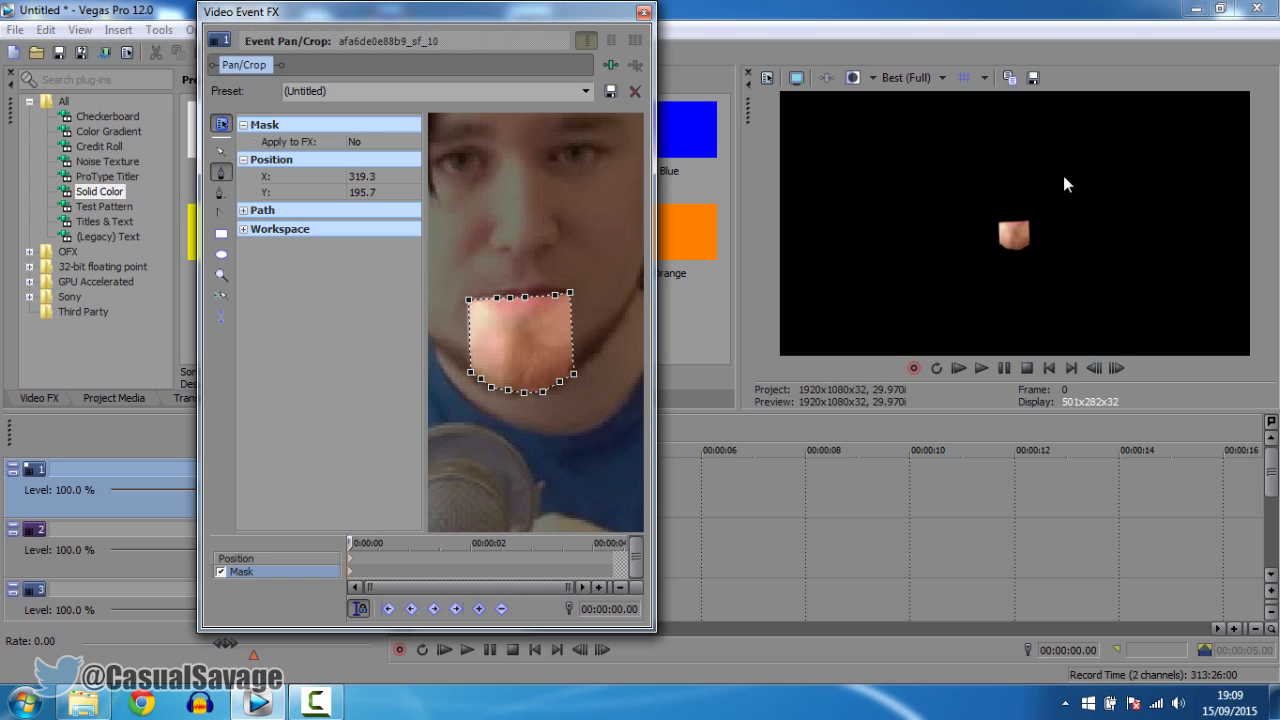
left_click(644, 14)
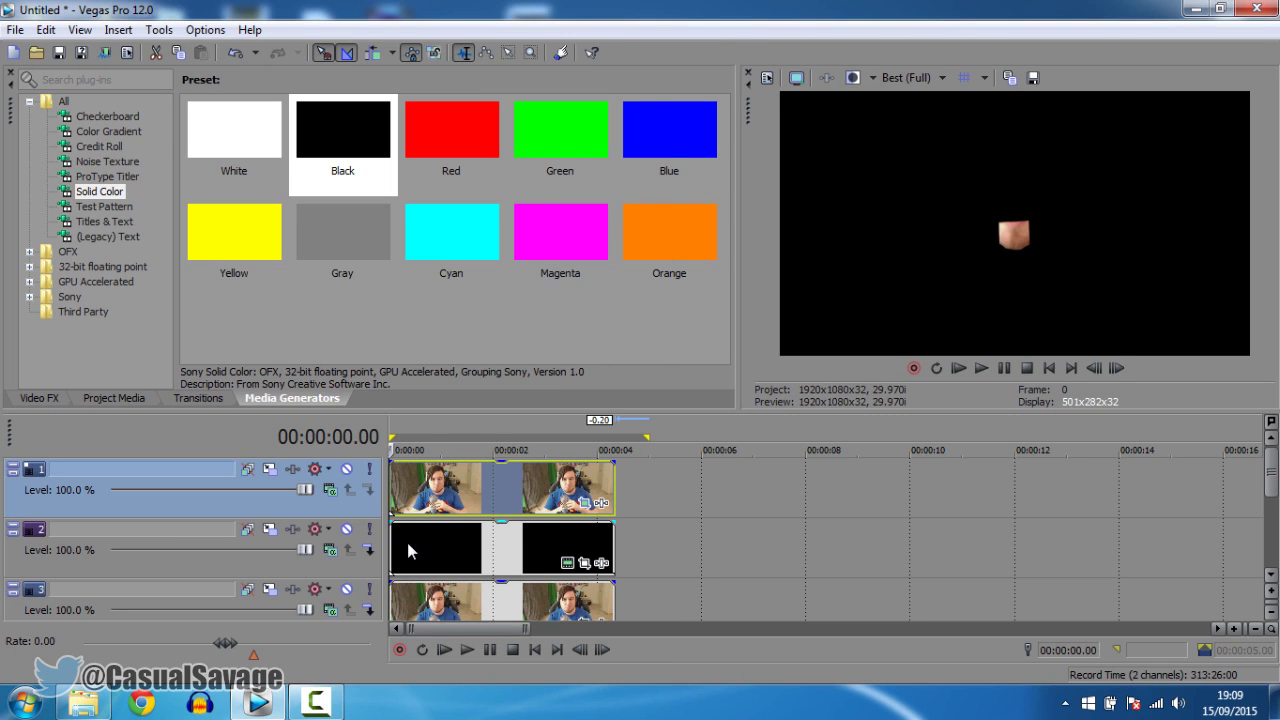
- Shrink the black solid on track 2 with Track Motion to about 92 by 73 and place it near the masked mouth
left_click(405, 552)
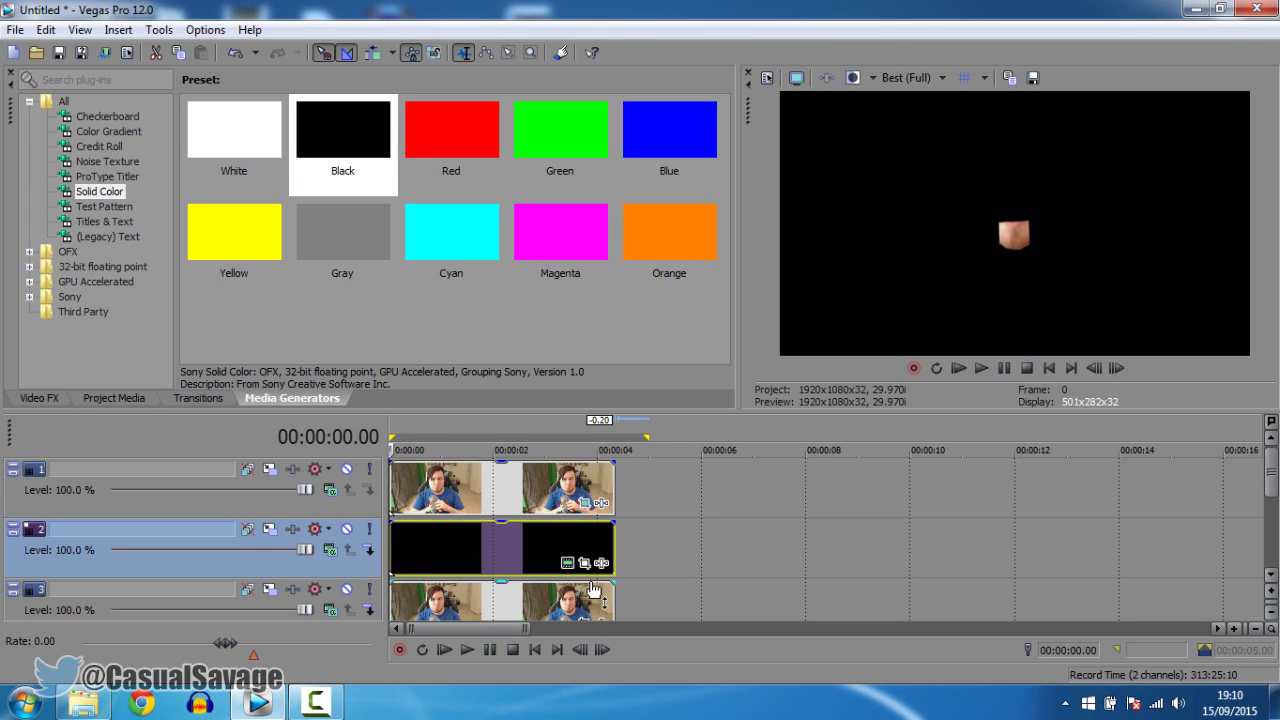
left_click(272, 530)
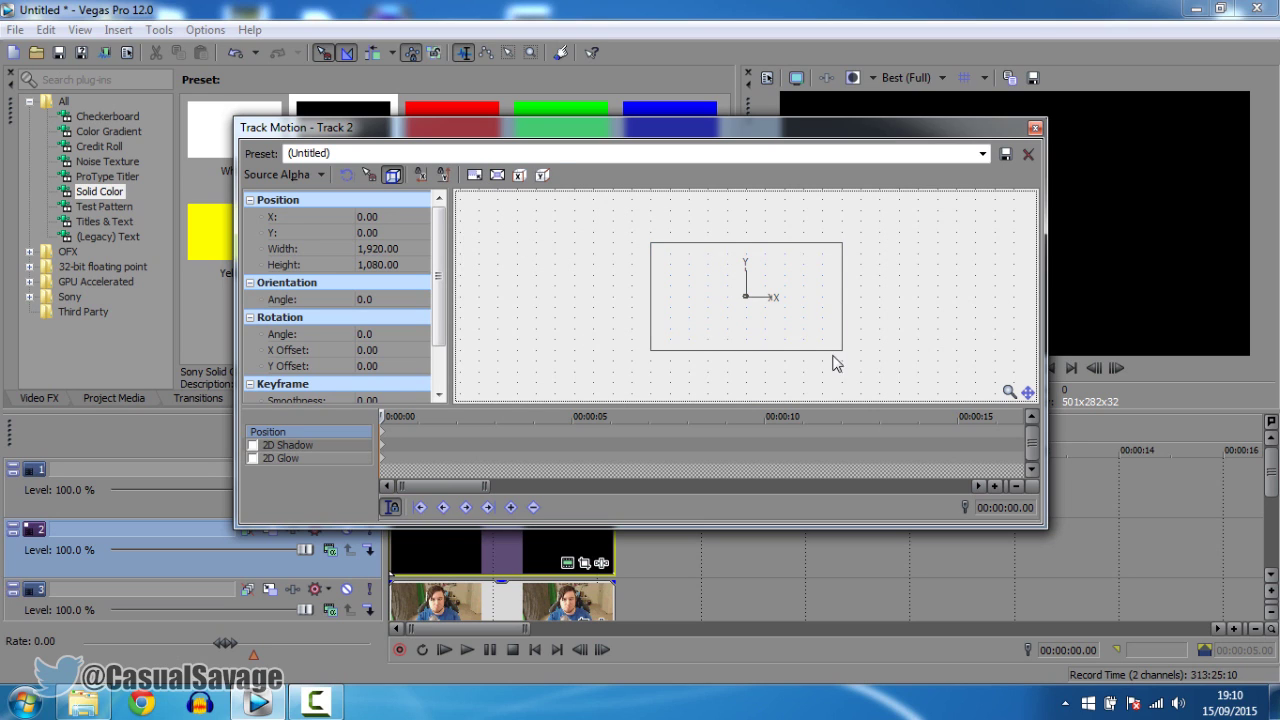
left_click_drag(843, 353, 665, 322)
scroll(672, 288, "up", 3)
scroll(667, 298, "up", 3)
scroll(707, 298, "down", 2)
left_click_drag(521, 229, 706, 340)
left_click_drag(788, 136, 634, 329)
left_click_drag(536, 513, 622, 545)
- Nudge the black rectangle in Track Motion to X -10.73, Y -33.18 so it sits hidden behind the masked chin
scroll(619, 532, "up", 3)
key("Down")
key("Down")
key("Down")
key("Down")
key("Down")
key("Down")
key("Down")
key("Down")
key("Down")
key("Down")
key("Down")
key("Right")
key("Right")
key("Right")
key("Right")
key("Right")
key("Right")
key("Right")
key("Right")
key("Right")
key("Right")
key("Right")
key("Right")
key("Right")
key("Down")
key("Down")
key("Down")
left_click_drag(621, 539, 622, 538)
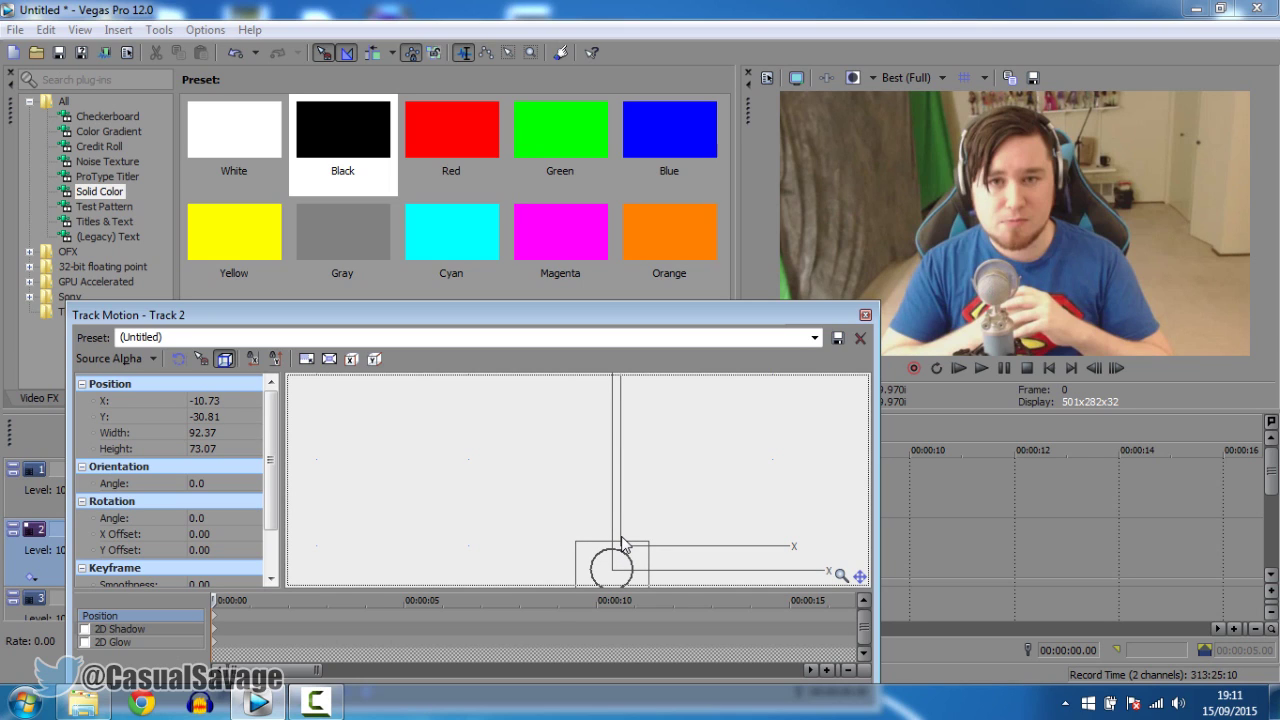
left_click_drag(622, 543, 622, 547)
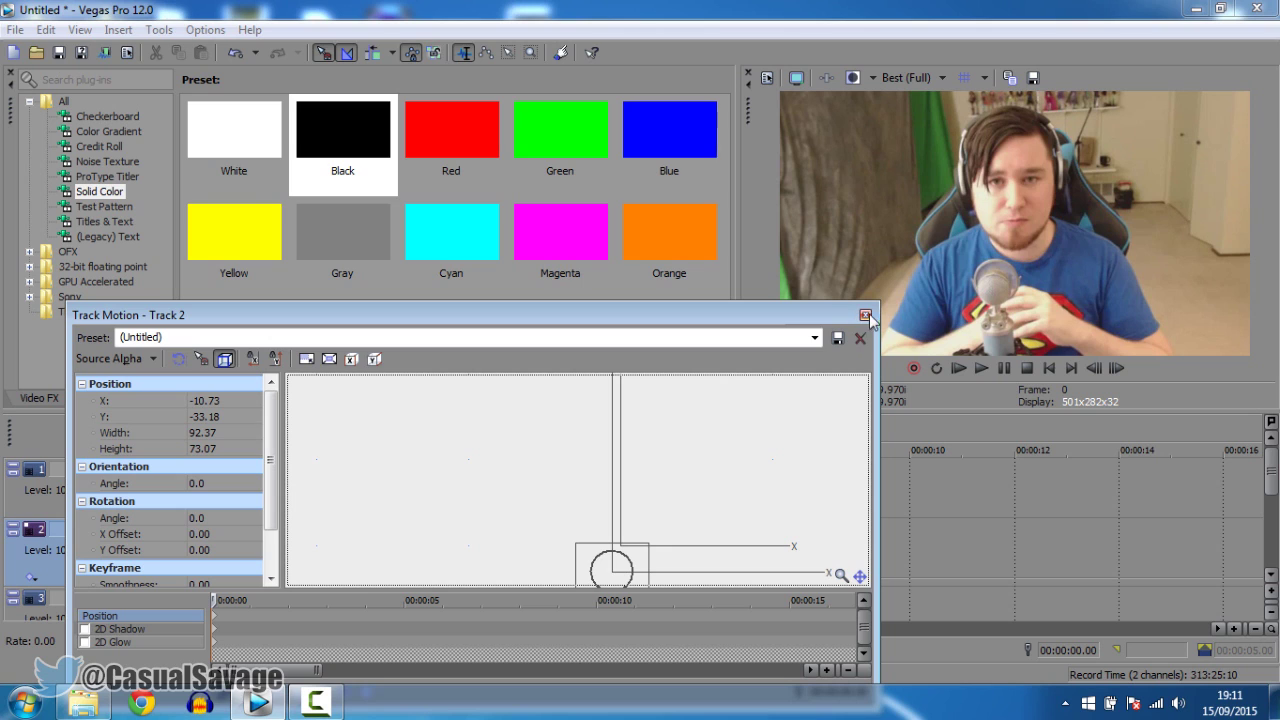
left_click(866, 316)
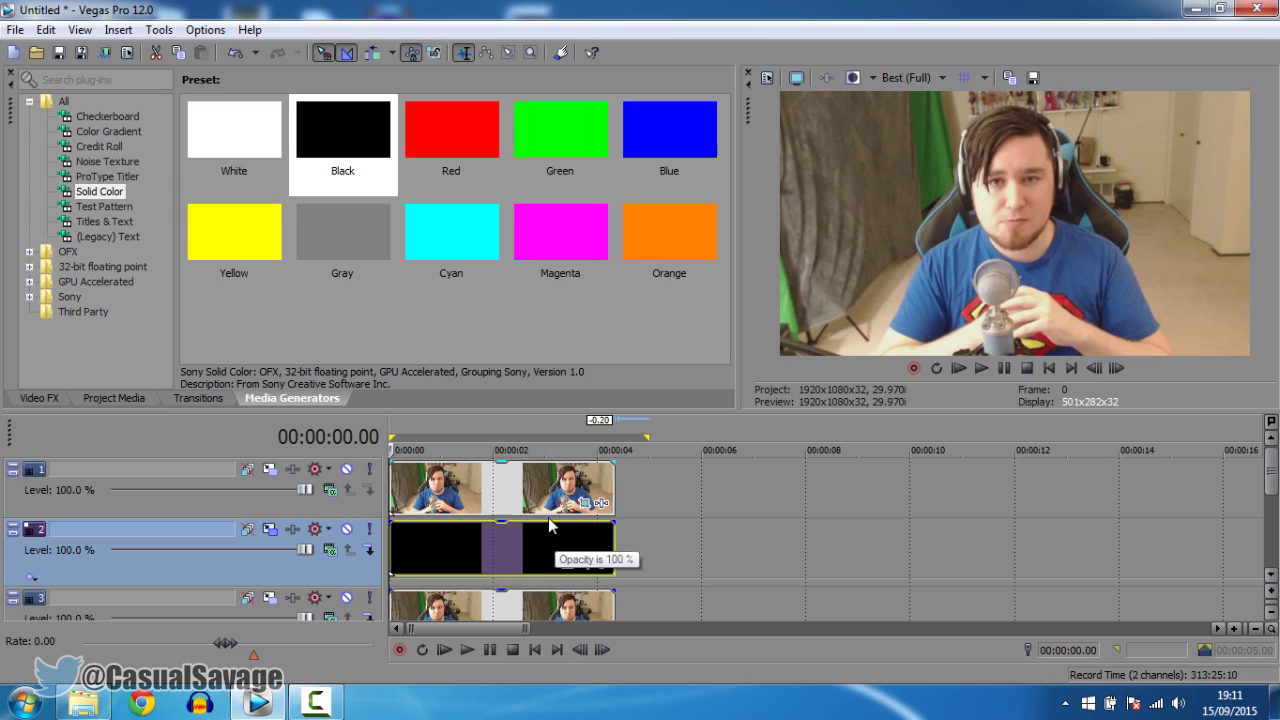
- Insert timeline markers at 00:00:00.09 and 00:00:00.17, around the first spoken sound in the audio waveform
left_click(397, 506)
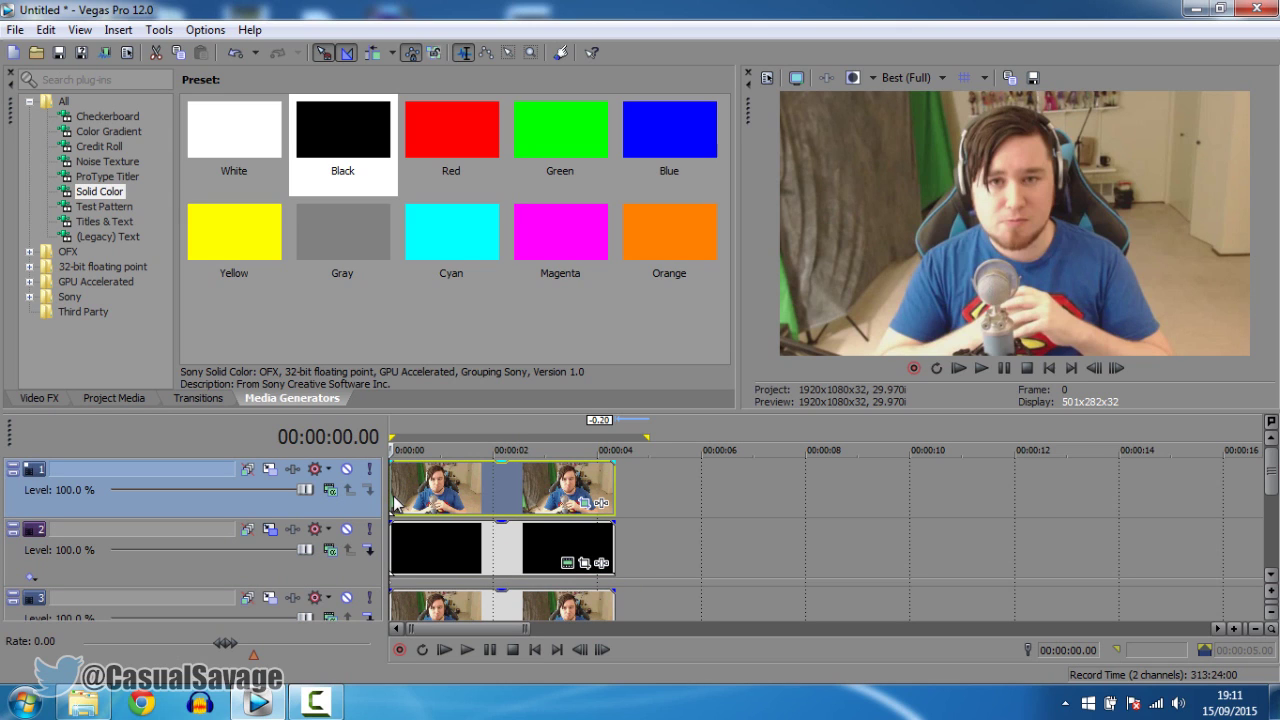
scroll(249, 580, "down", 2)
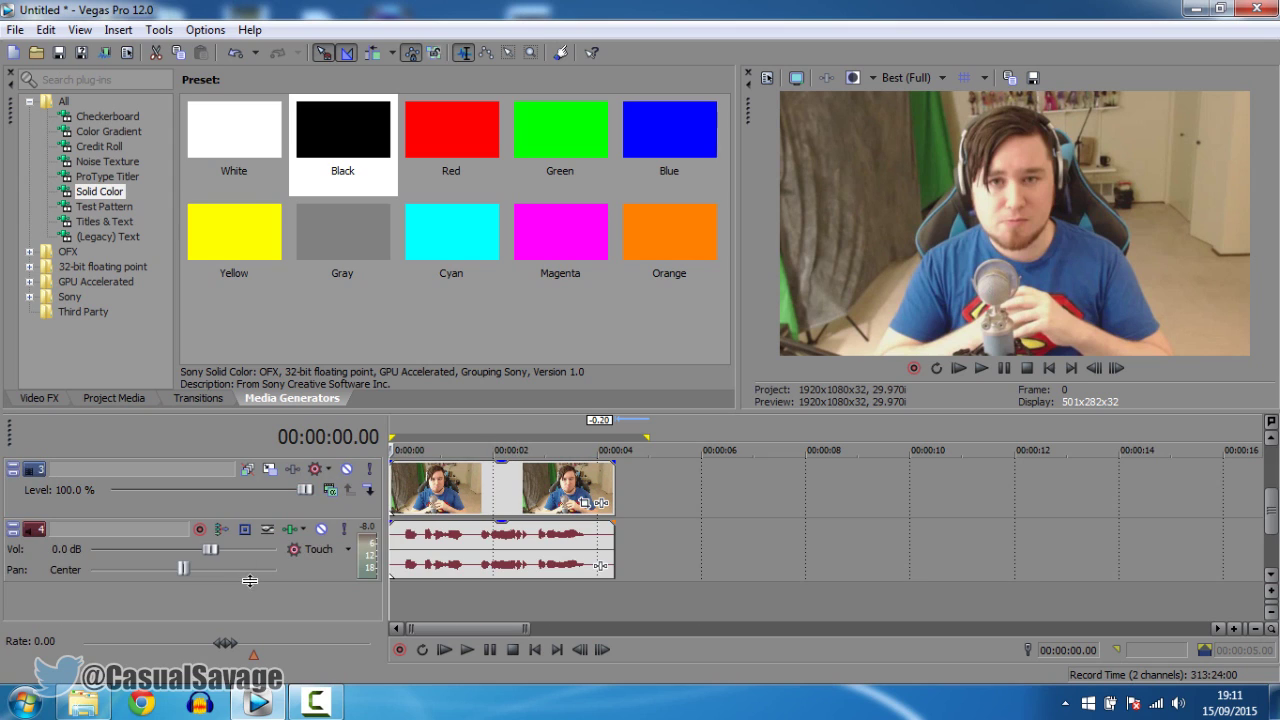
left_click(413, 565)
scroll(498, 608, "up", 3)
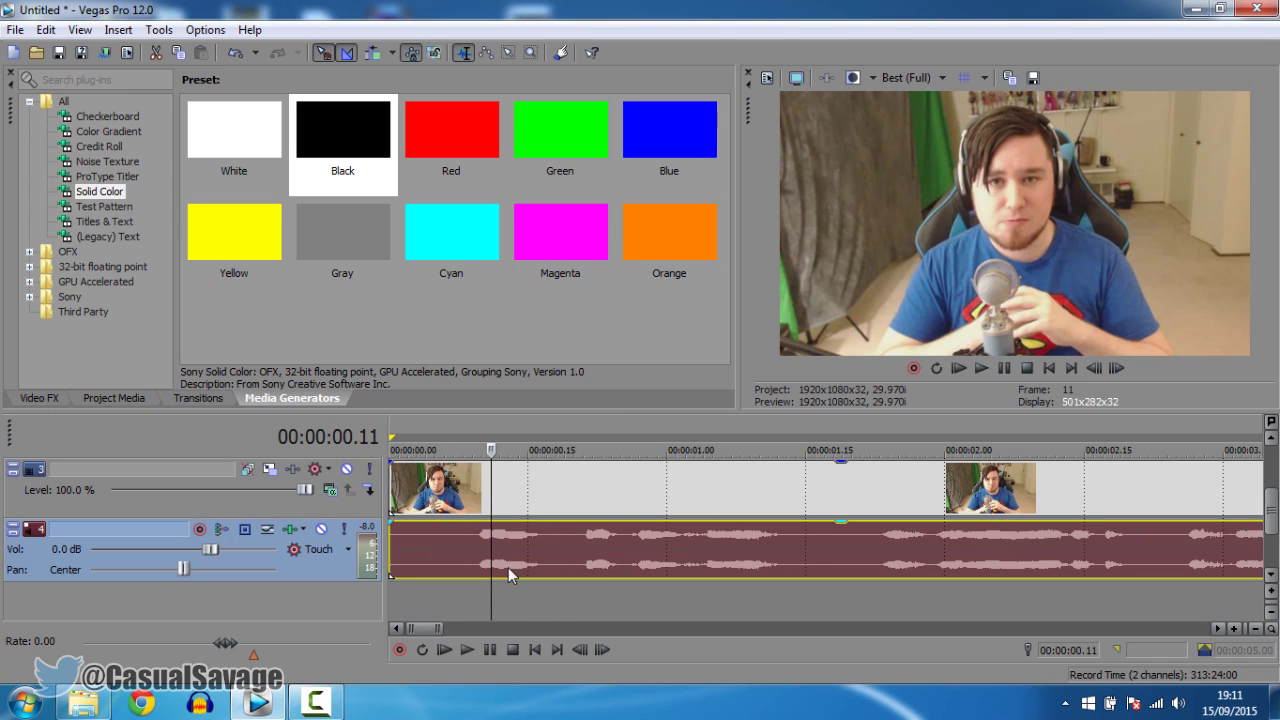
left_click(472, 569)
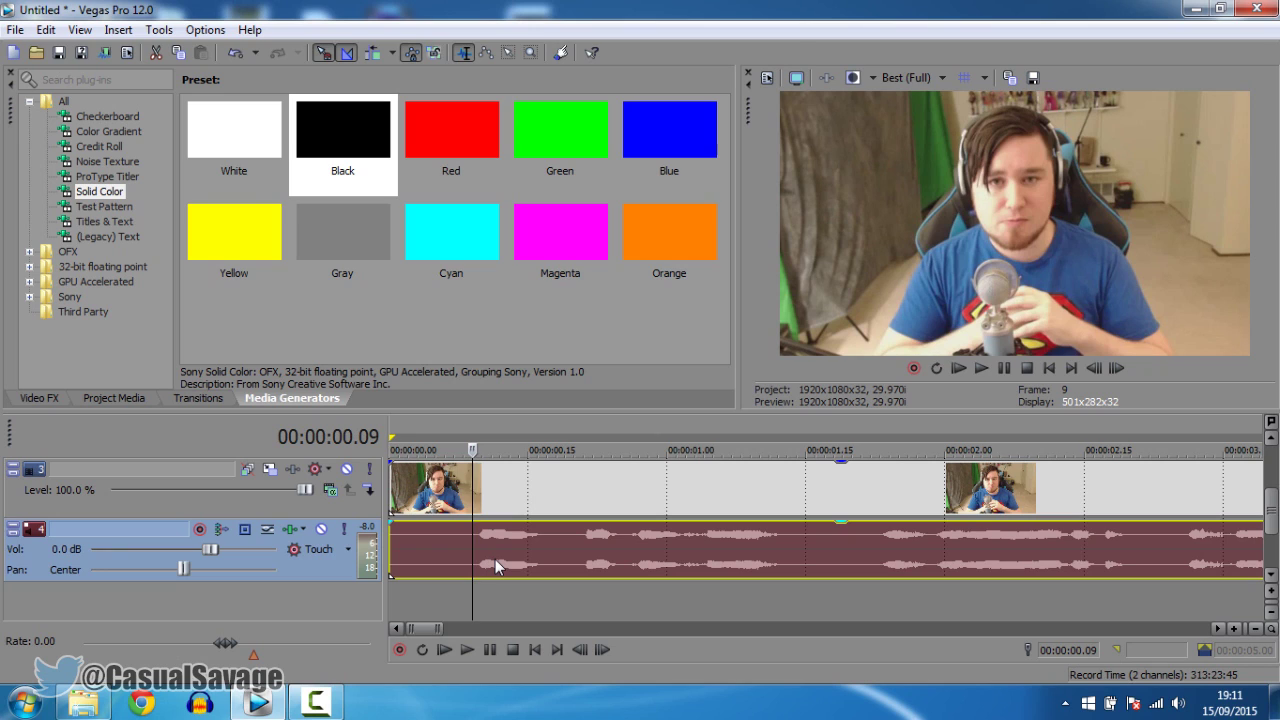
key("m")
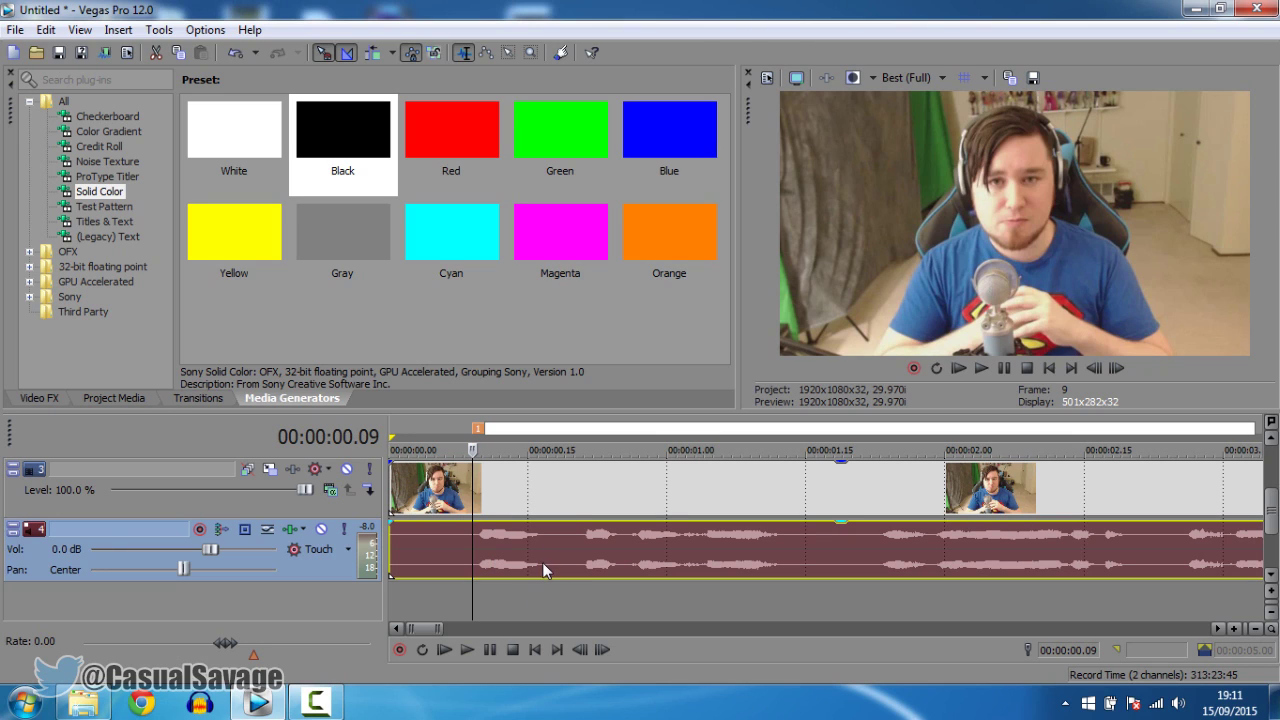
left_click(543, 561)
key("m")
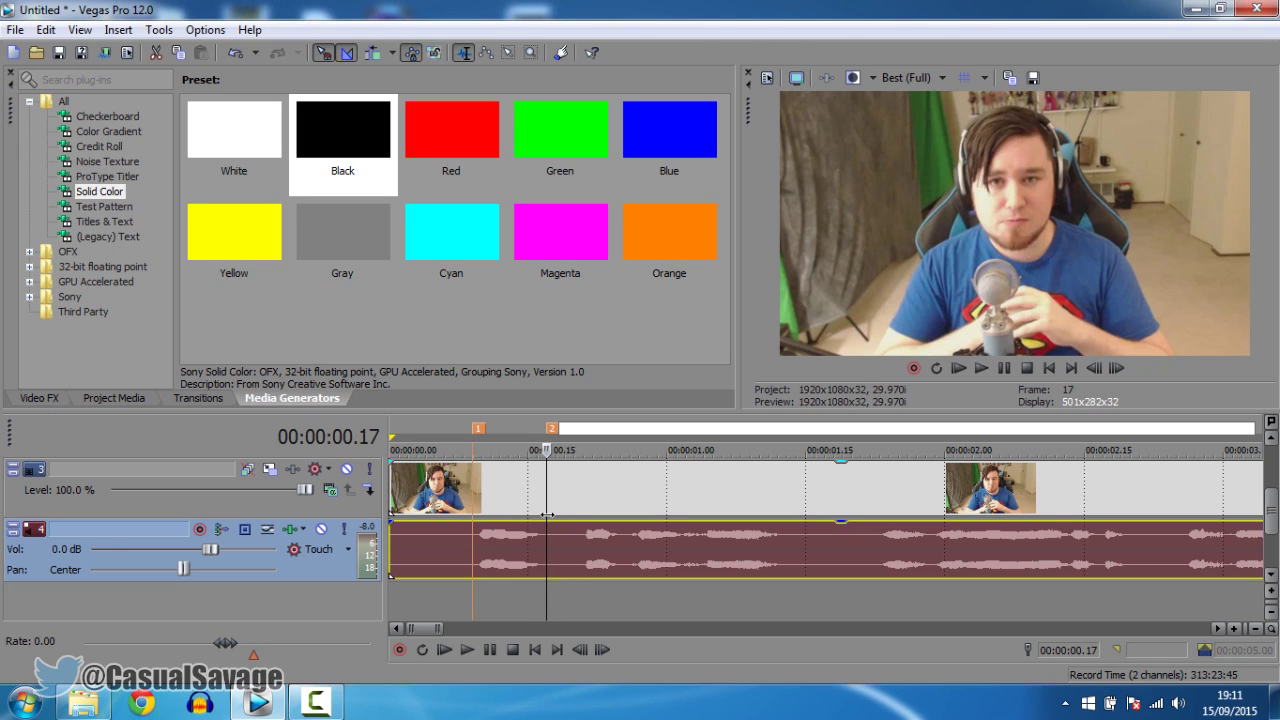
- Insert markers around the following spoken sounds at about 00:00:00.21, 00:00:00.25 and 00:00:00.27
left_click(582, 568)
key("m")
scroll(582, 568, "up", 5)
left_click(800, 564)
key("m")
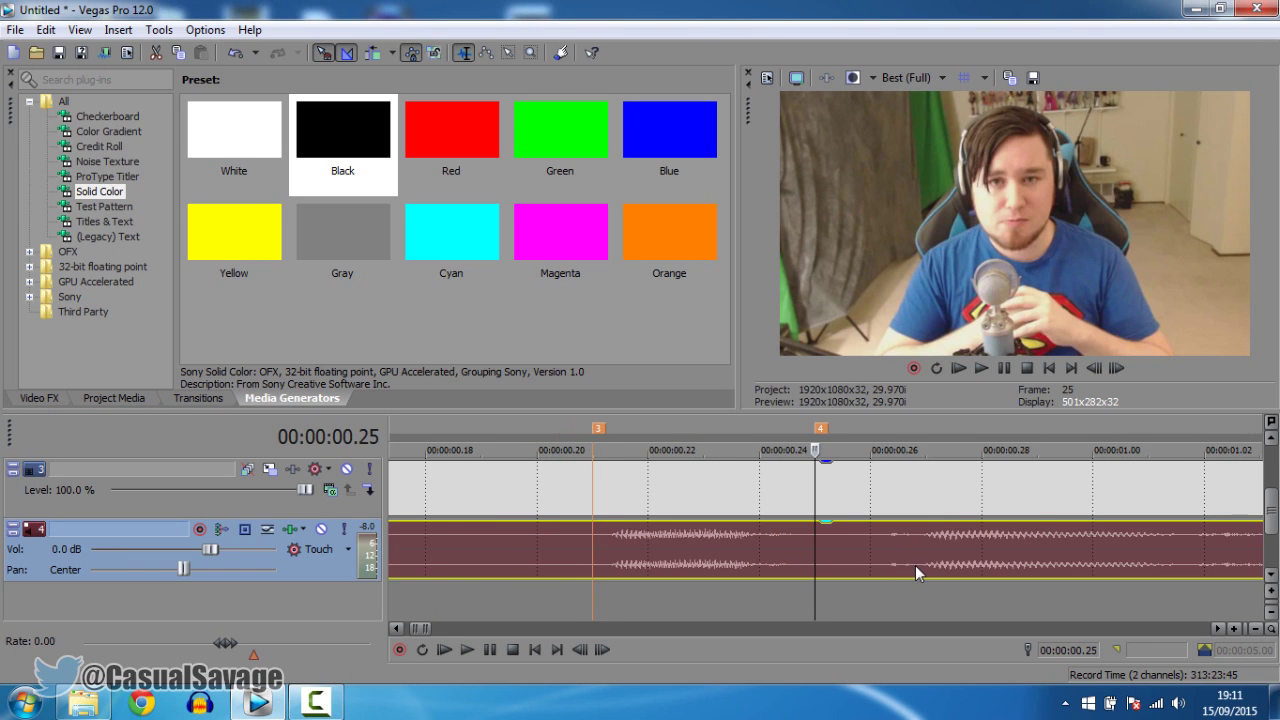
left_click(915, 566)
key("m")
- Play the speech to locate where the next sound ends and insert a marker there, at about 00:00:01.13
scroll(915, 566, "down", 5)
left_click(982, 369)
left_click(1003, 369)
left_click(989, 562)
left_click(635, 575)
left_click(982, 369)
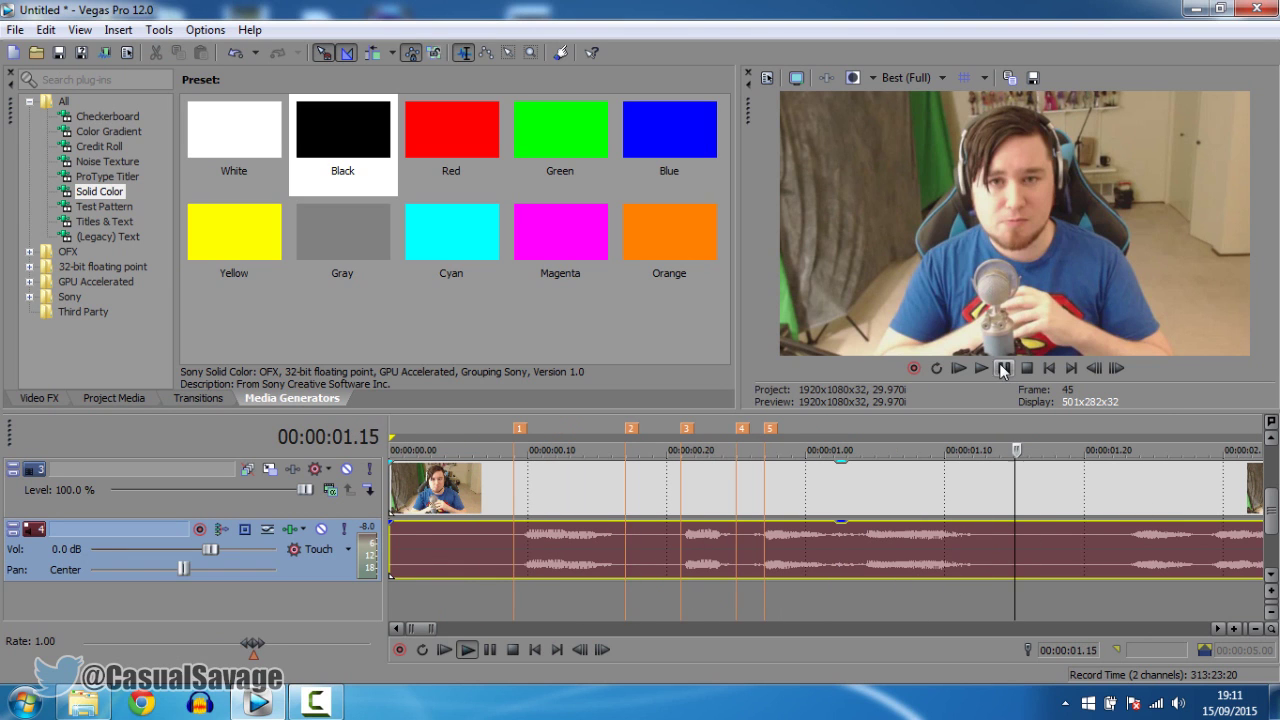
left_click(1003, 369)
key("space")
left_click(1006, 370)
left_click(985, 556)
left_click(976, 556)
left_click(985, 556)
key("m")
- Play short stretches of the marked audio to check the marker positions against the spoken sounds
left_click(652, 564)
left_click(982, 369)
left_click(477, 566)
left_click(1003, 369)
left_click(520, 536)
left_click(982, 369)
left_click(1004, 370)
left_click(859, 574)
left_click(982, 369)
left_click(1004, 370)
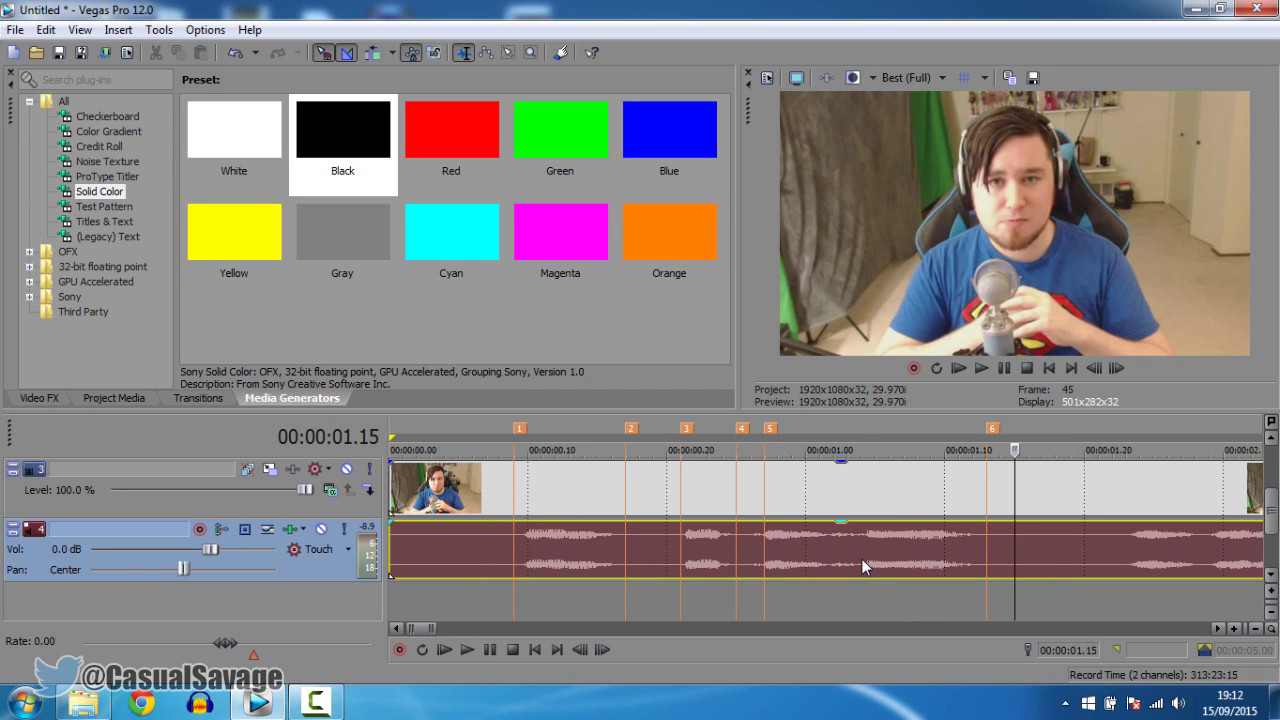
- Insert markers at about 00:00:01.02, 00:00:01.04 and 00:00:01.23 around the next spoken sounds, and play the speech that follows
left_click(860, 562)
key("m")
left_click(834, 562)
key("m")
scroll(846, 562, "down", 1)
left_click(880, 565)
key("m")
left_click(982, 369)
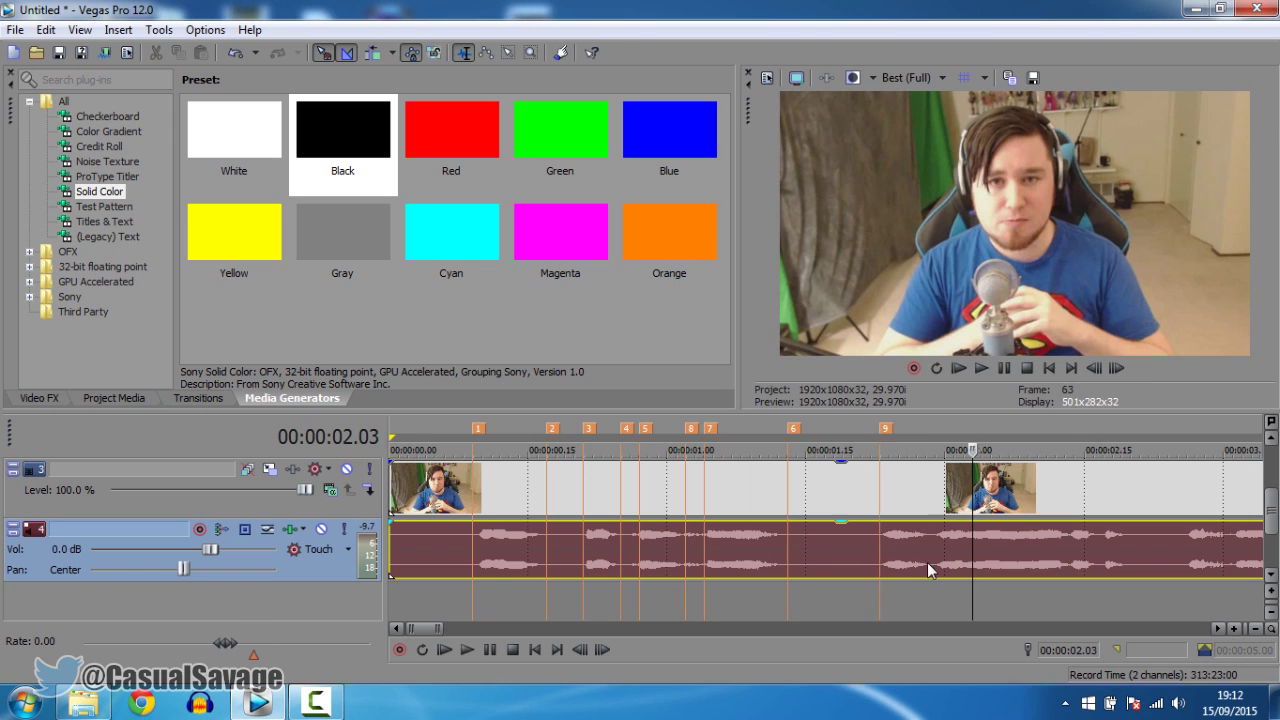
scroll(890, 568, "up", 3)
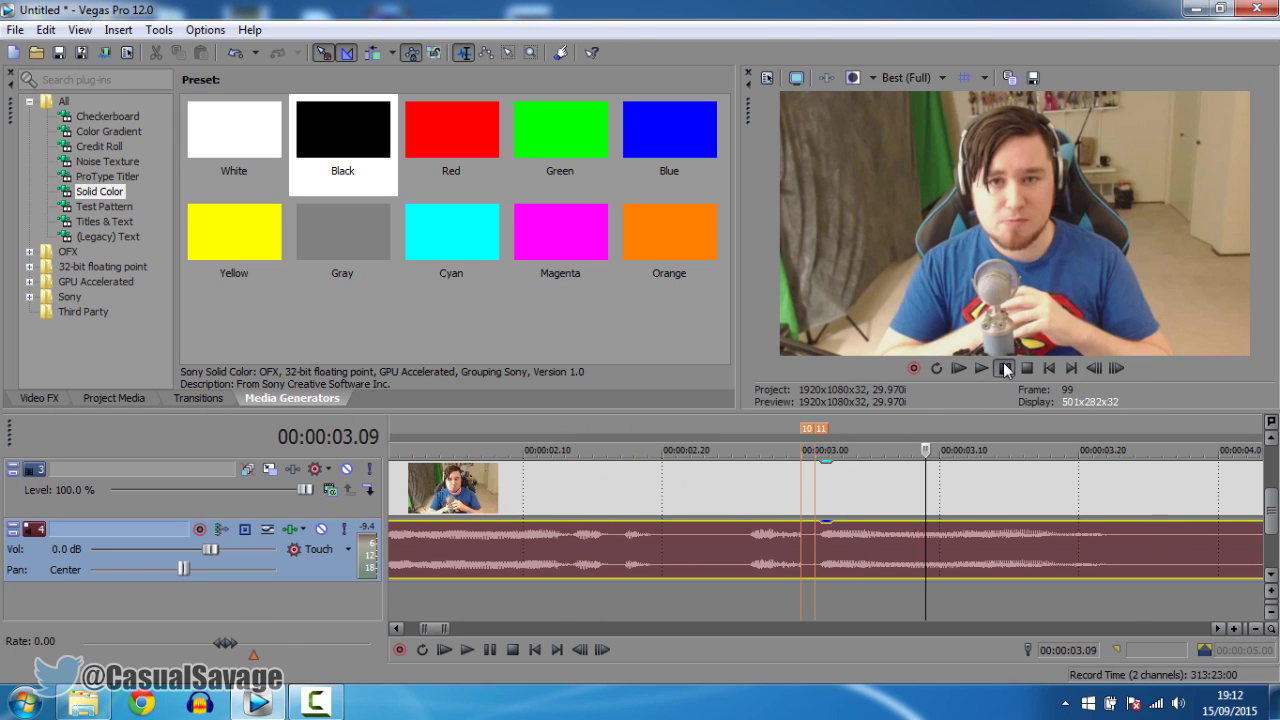
- Open Event Pan/Crop for the masked clip on track 1, docked above the timeline, with movement restricted to the vertical axis
scroll(826, 570, "down", 5)
left_click(421, 492)
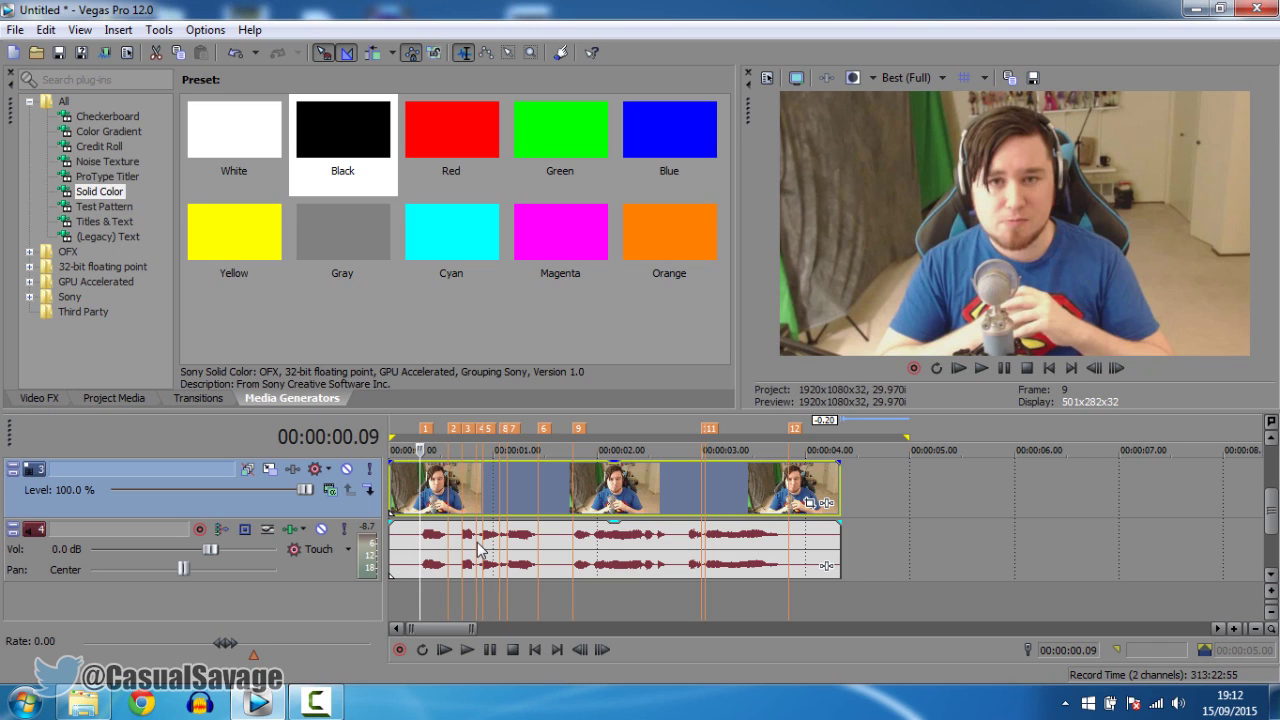
scroll(478, 548, "up", 2)
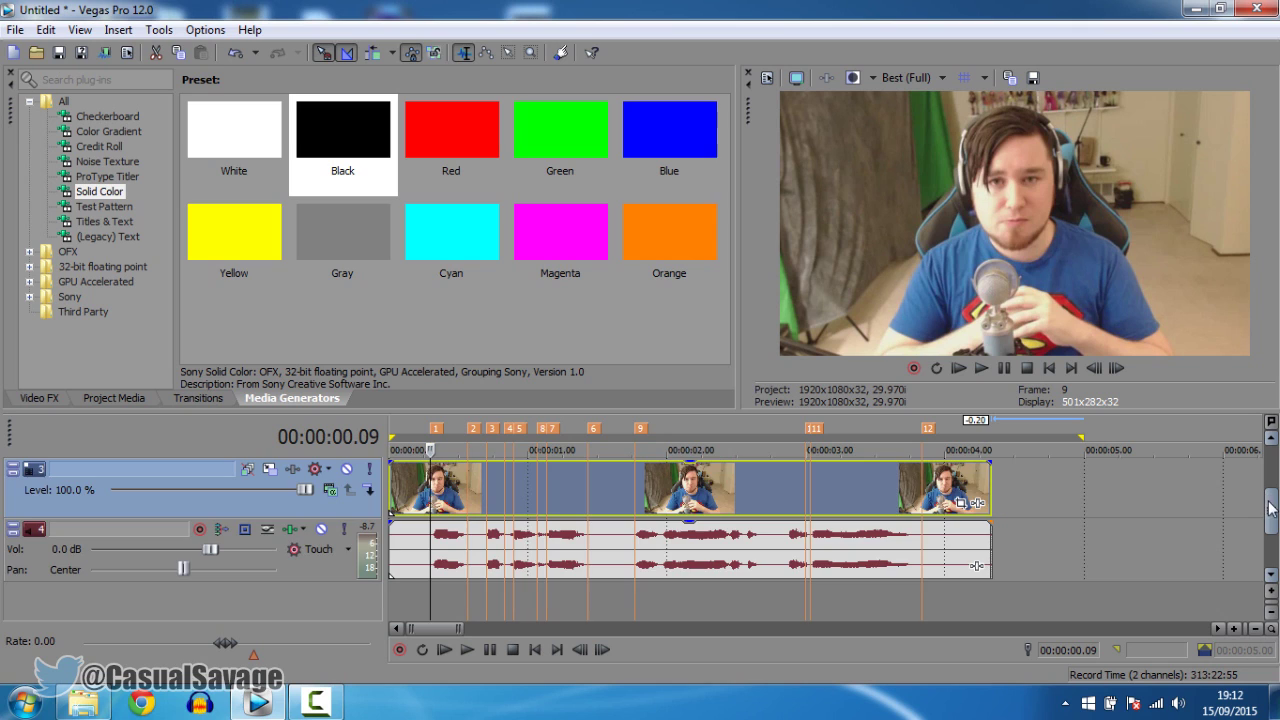
scroll(1273, 490, "up", 1)
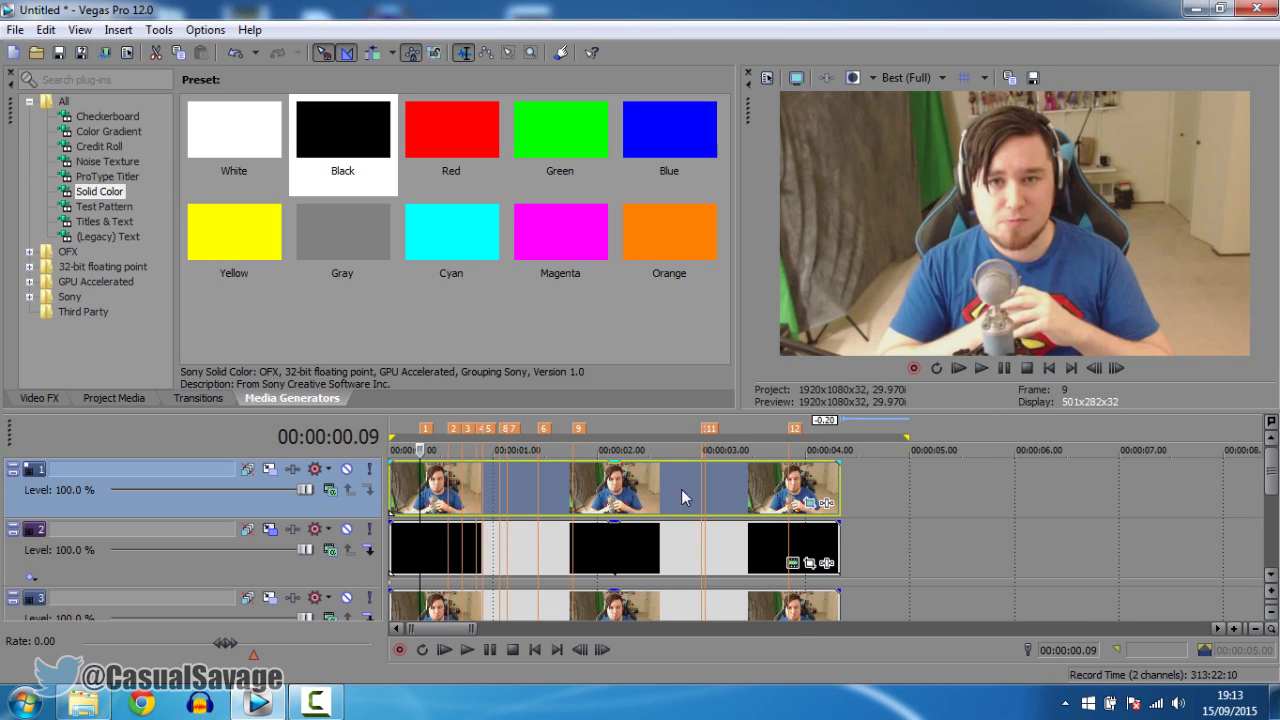
left_click(810, 504)
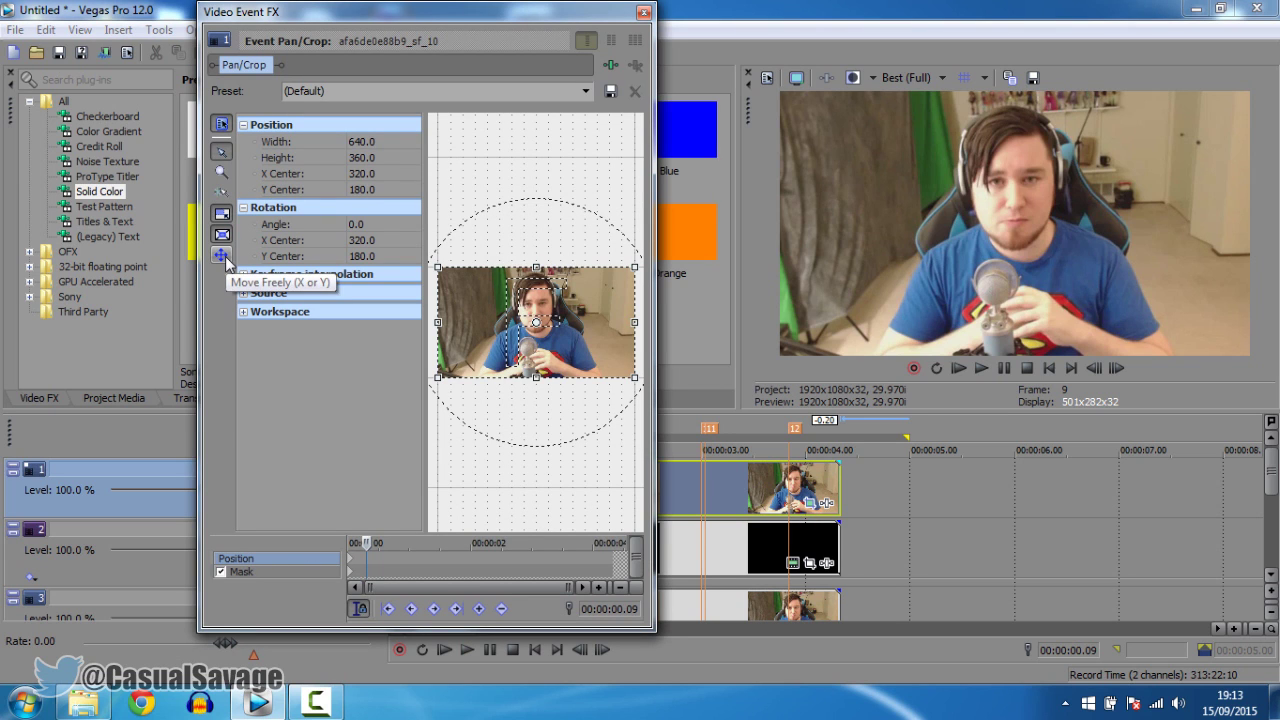
left_click(226, 258)
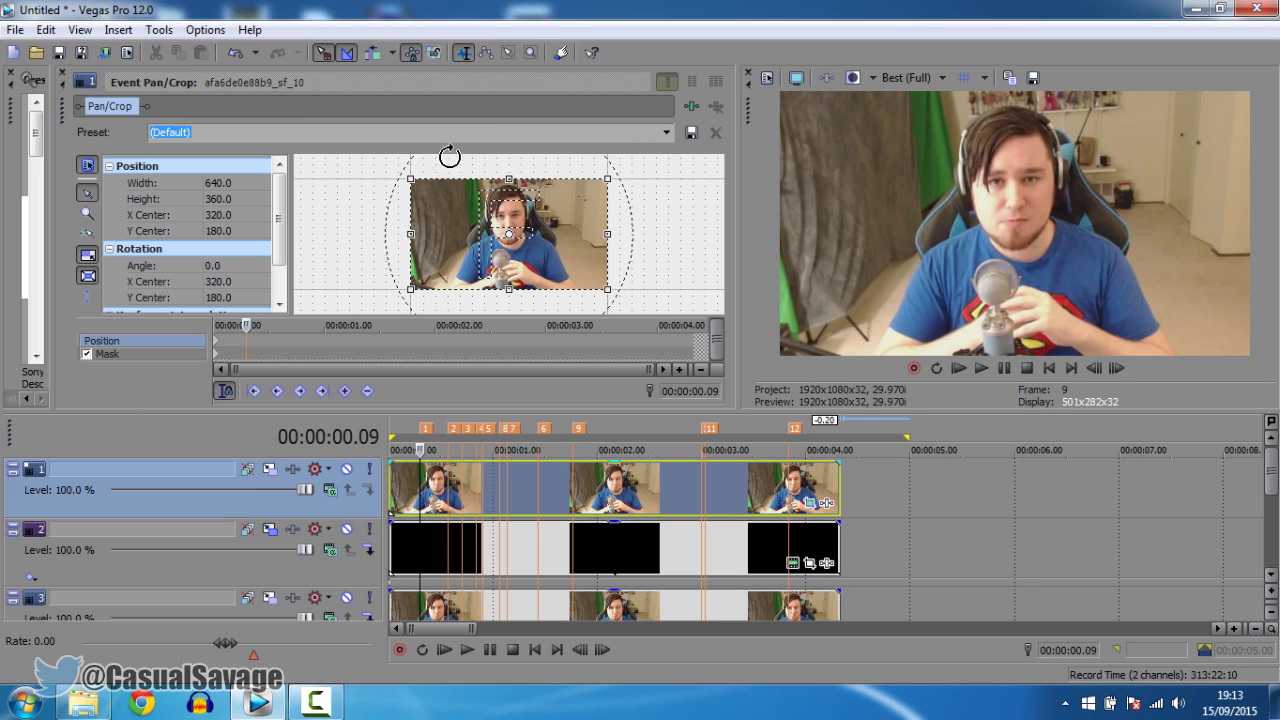
mouse_move(65, 112)
left_mouse_down()
mouse_move(237, 187)
mouse_move(58, 133)
left_mouse_up()
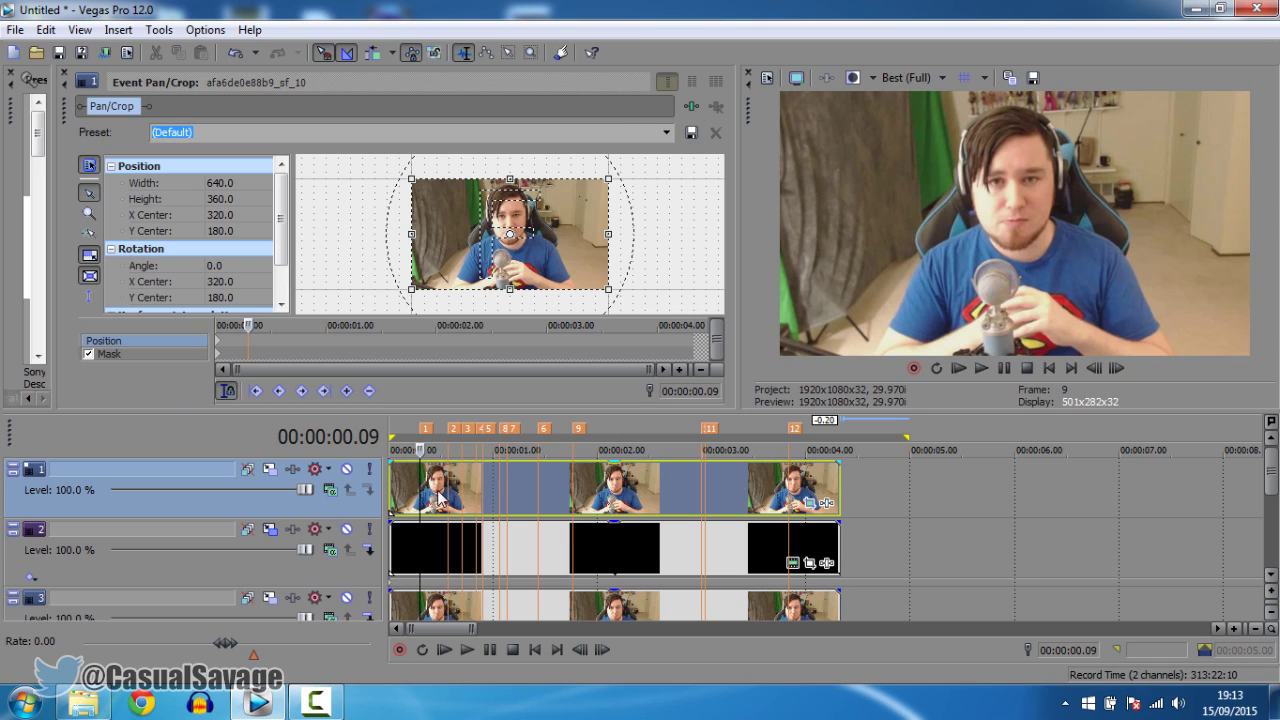
- At the first marker, 00:00:00.09, shift the masked clip's crop frame vertically to a Y Center of 167.8 to open the mouth
scroll(418, 489, "up", 5)
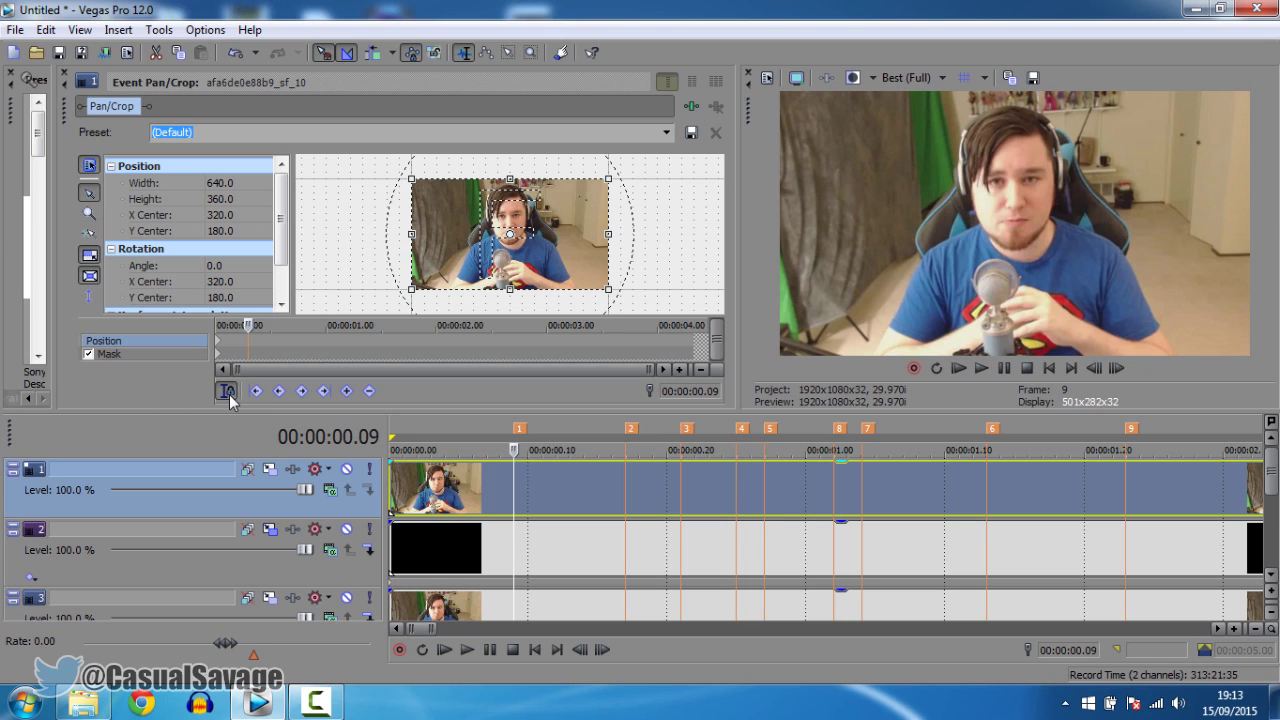
left_click(542, 474)
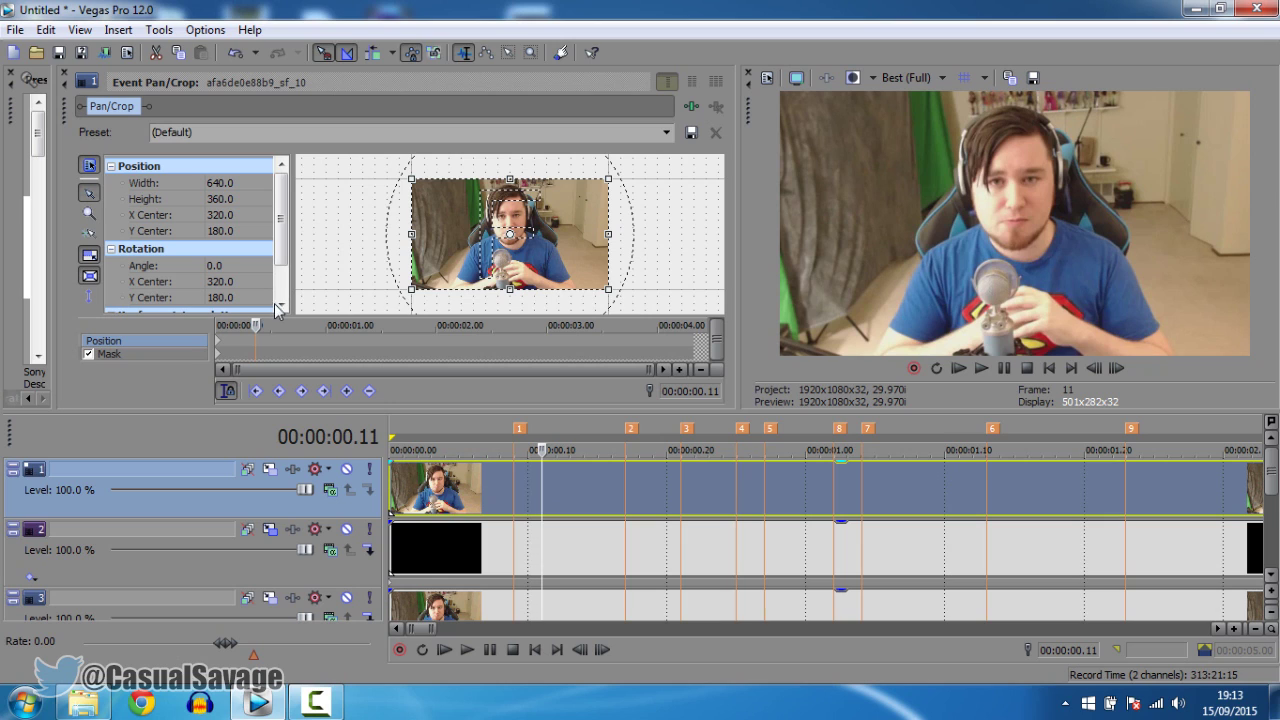
left_click(516, 440)
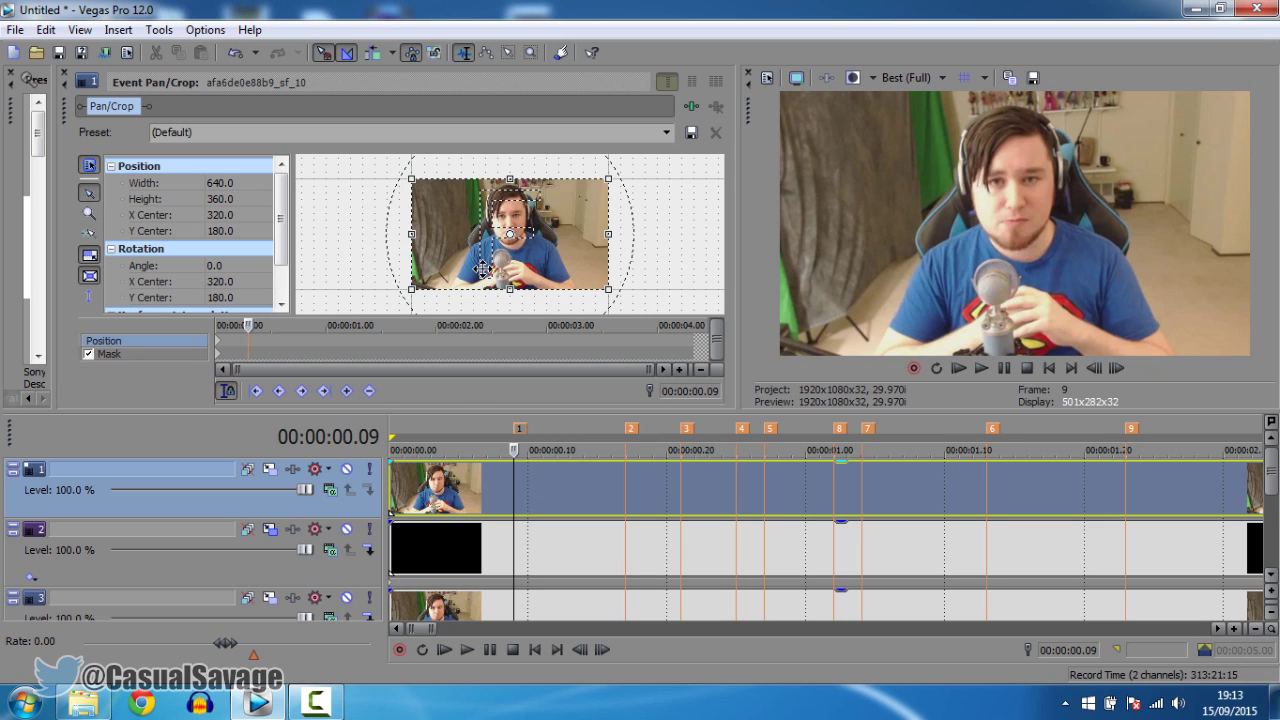
left_click_drag(481, 268, 481, 270)
key("Up")
key("Up")
key("Up")
key("Up")
key("Up")
key("Up")
key("Up")
key("Up")
key("Down")
left_click_drag(481, 268, 480, 259)
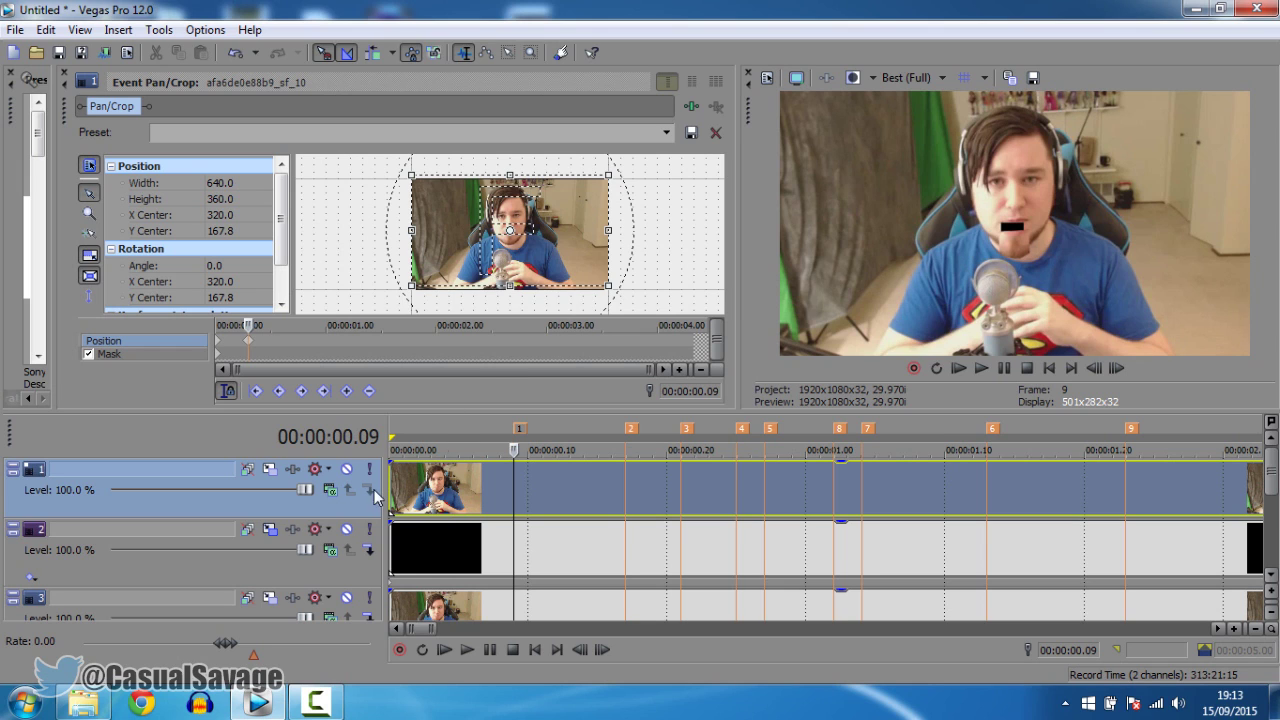
left_click(392, 558)
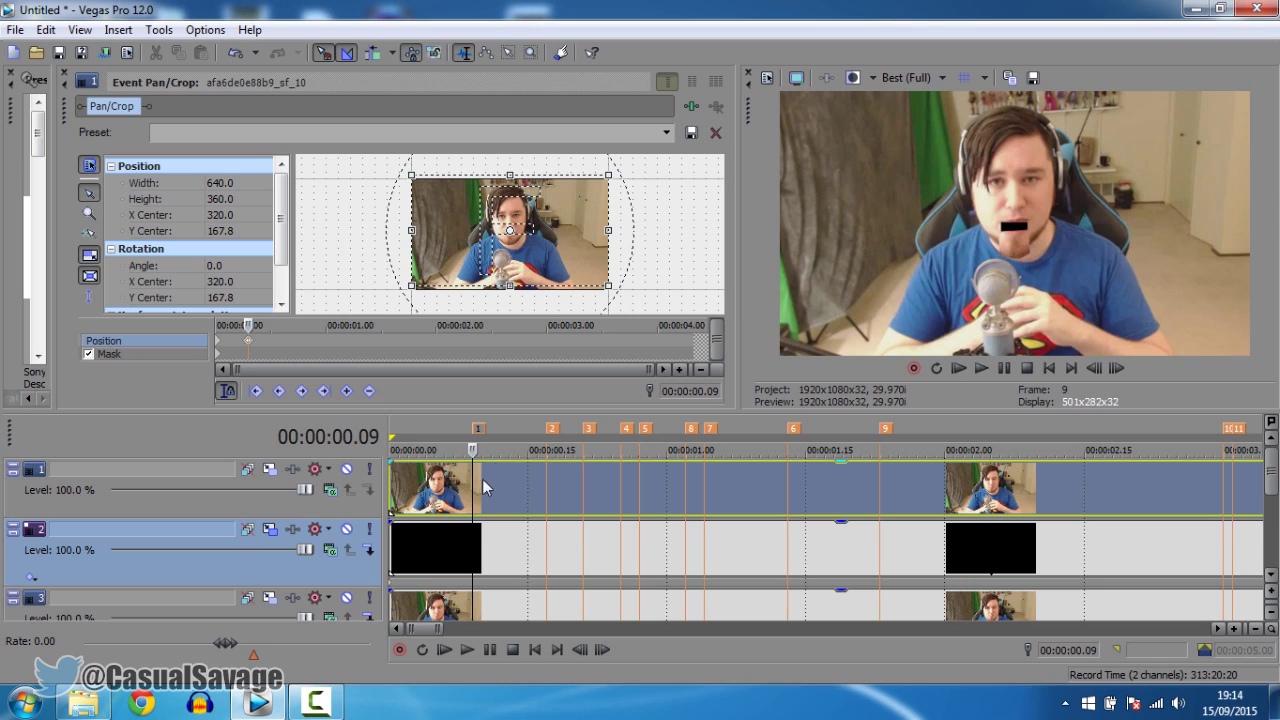
left_click_drag(488, 249, 510, 261)
key("ctrl+z")
left_click(1268, 576)
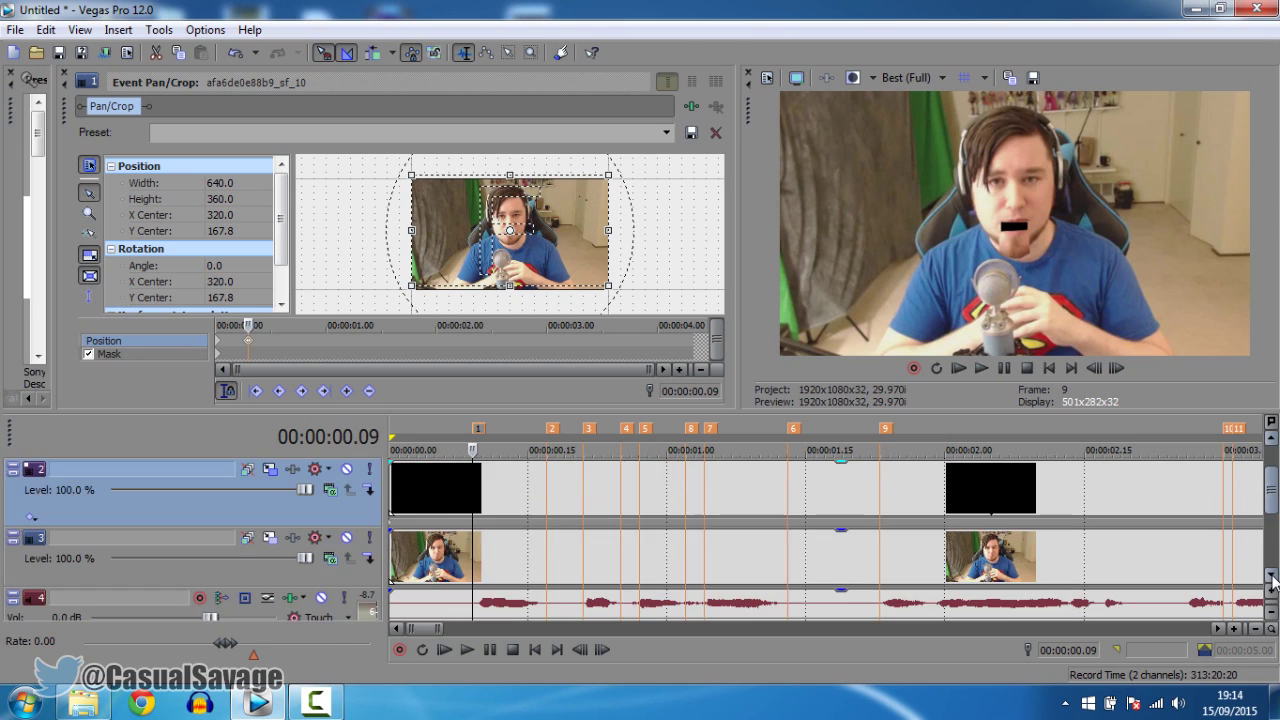
scroll(1272, 565, "up", 3)
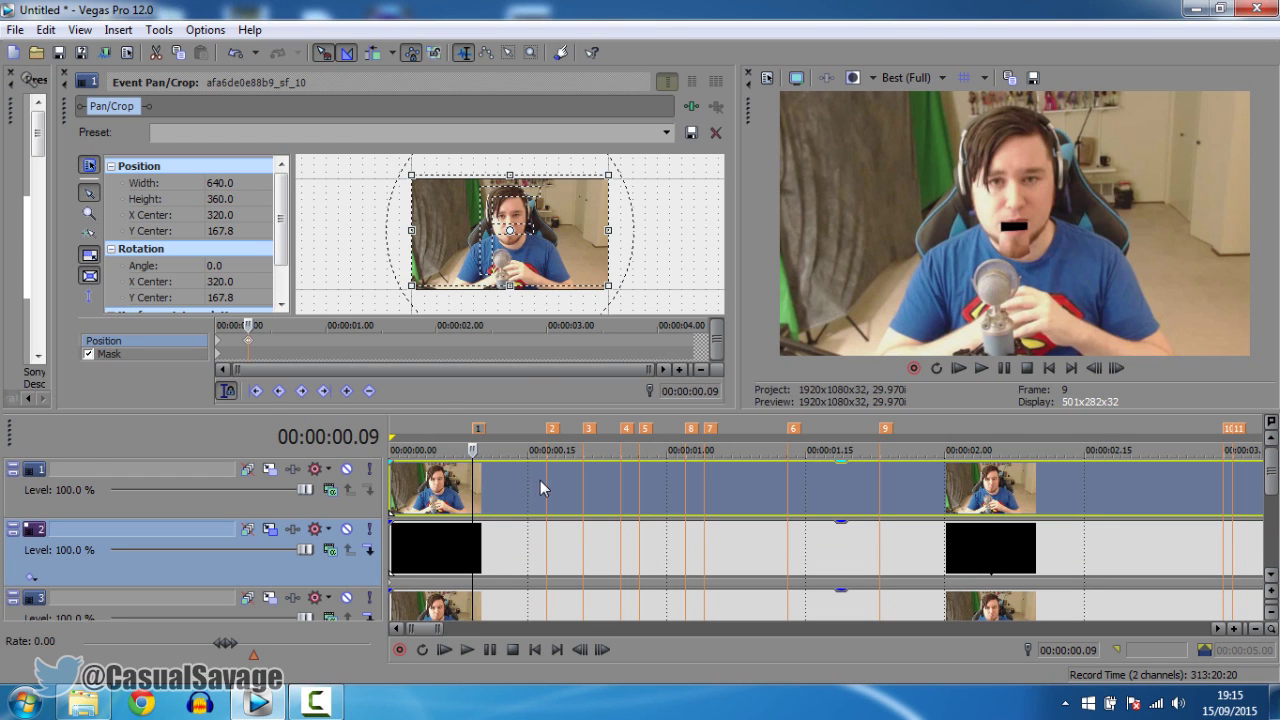
- At the second marker, 00:00:00.17, return the masked clip's crop frame to a Y Center of 180.0 to close the mouth
left_click(545, 481)
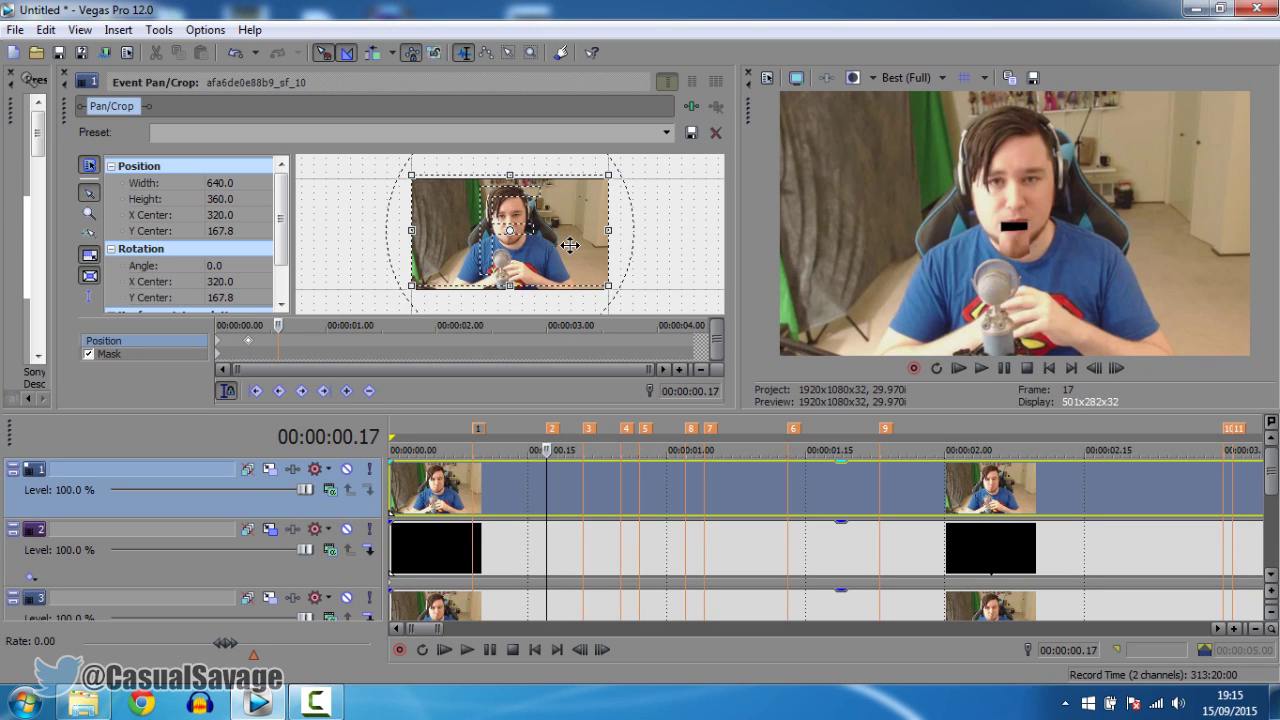
key("Down")
key("Down")
key("Down")
key("Down")
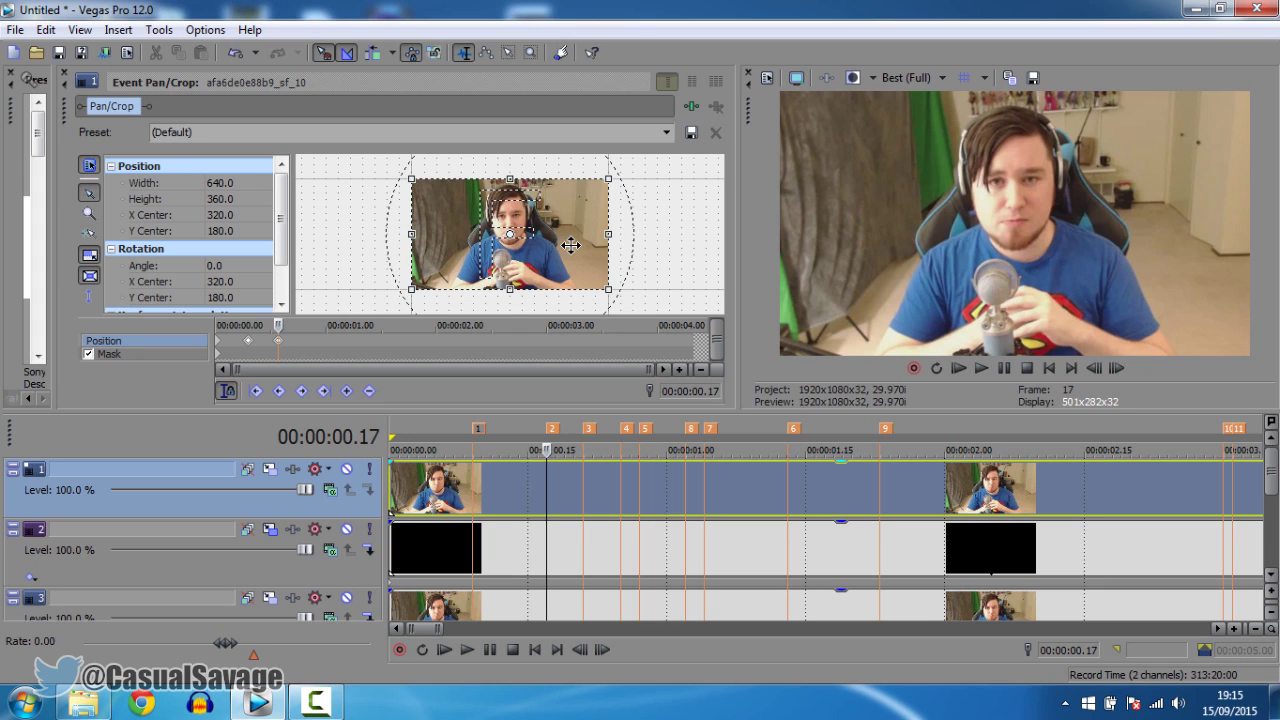
- Add a closed-mouth position keyframe at 00:00:00.20, one frame before the third marker, and go to that marker at 00:00:00.21
left_click(581, 493)
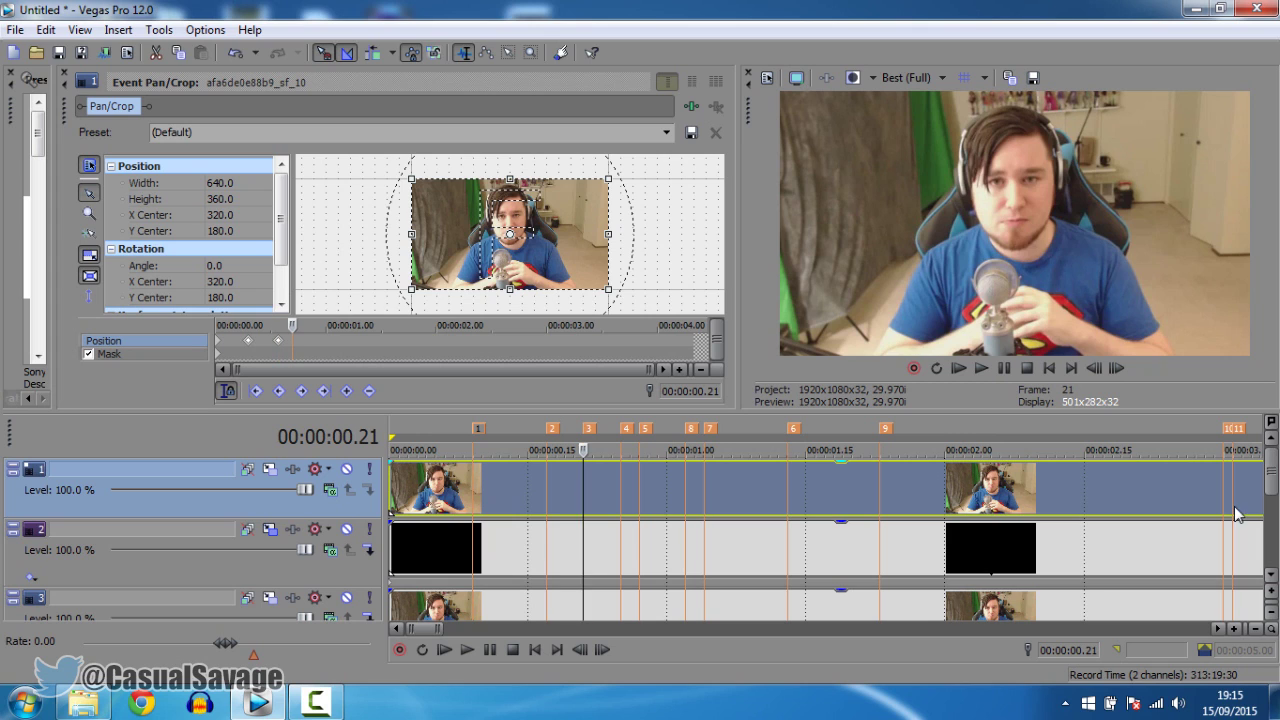
left_click(1270, 576)
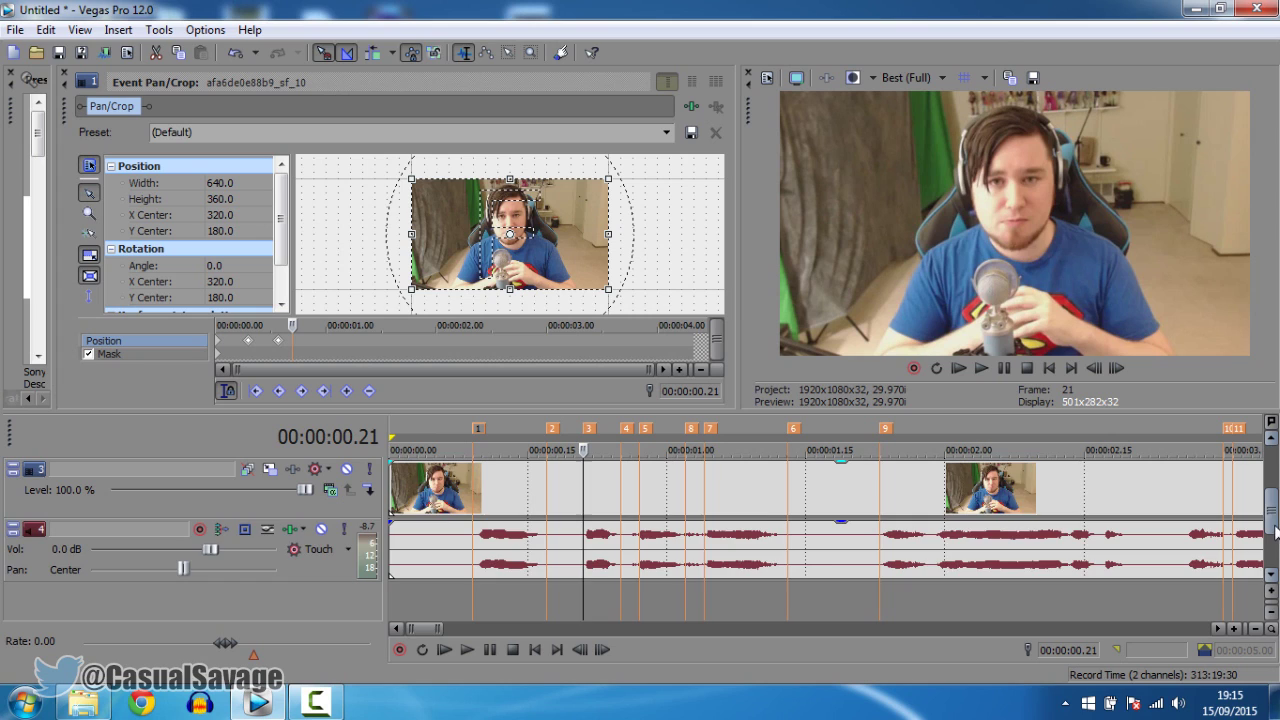
scroll(1276, 527, "up", 1)
scroll(303, 350, "up", 4)
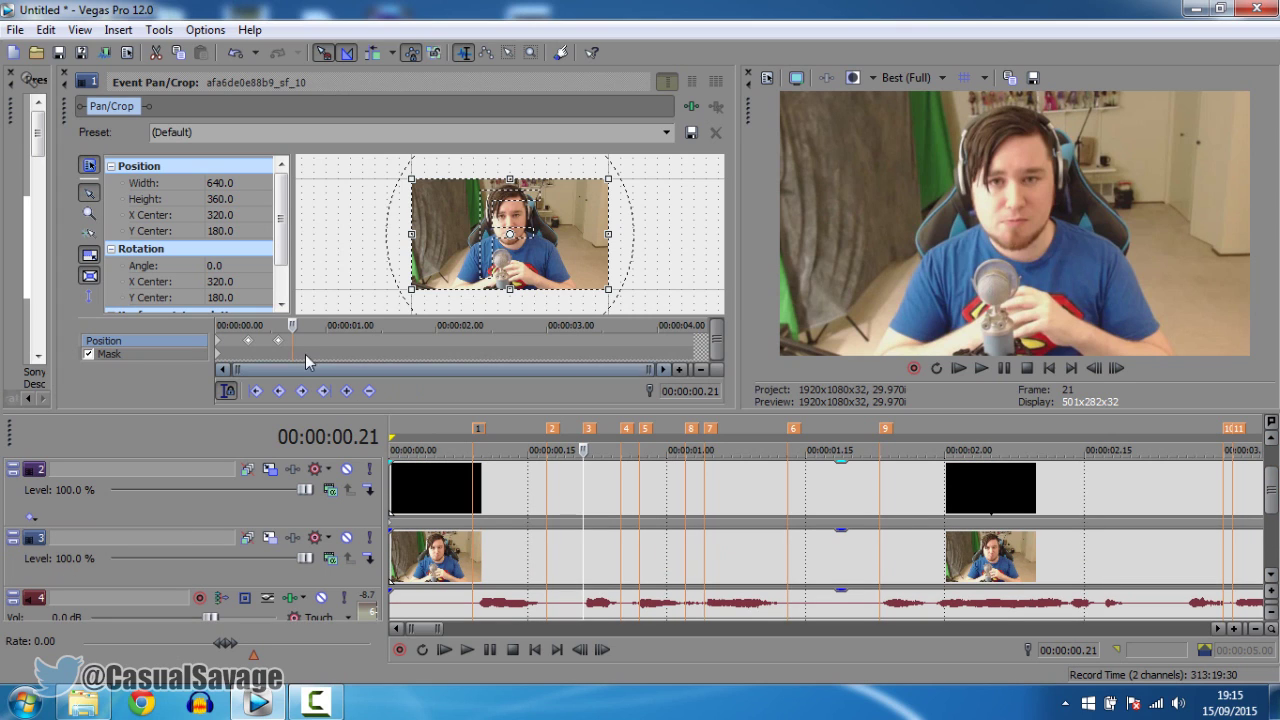
scroll(455, 350, "up", 5)
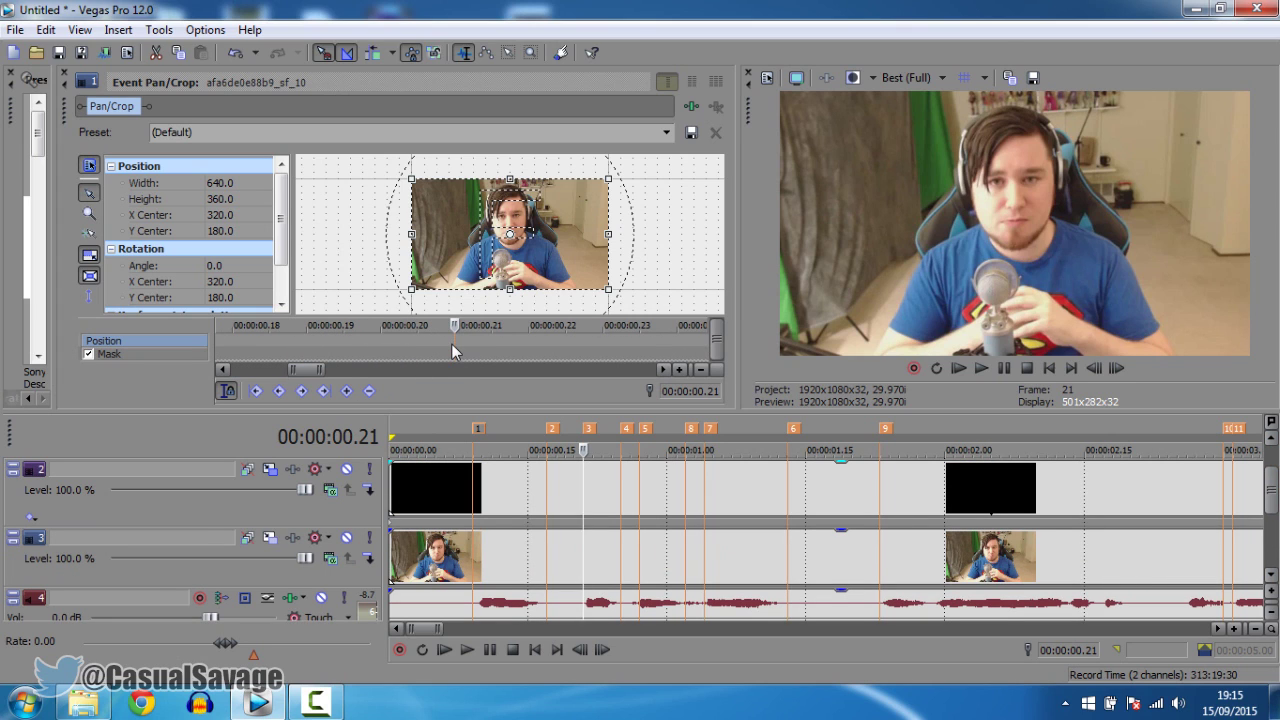
key("Left")
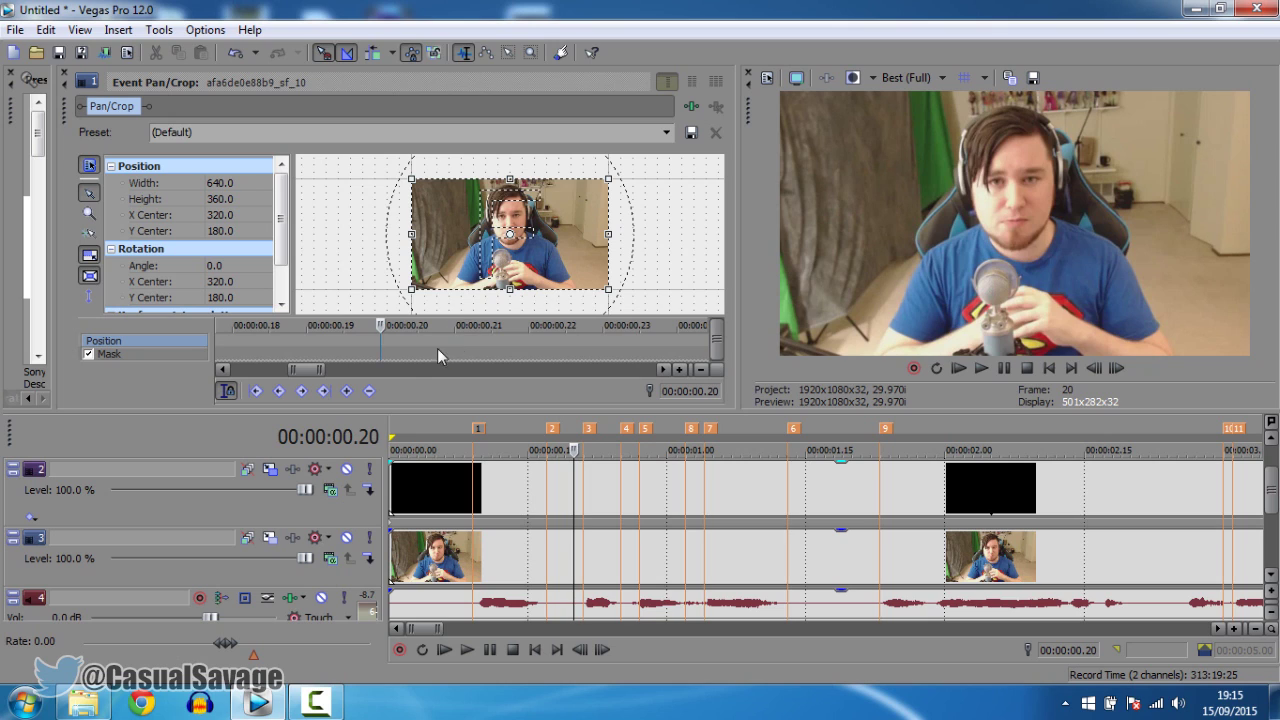
left_click(346, 391)
key("Right")
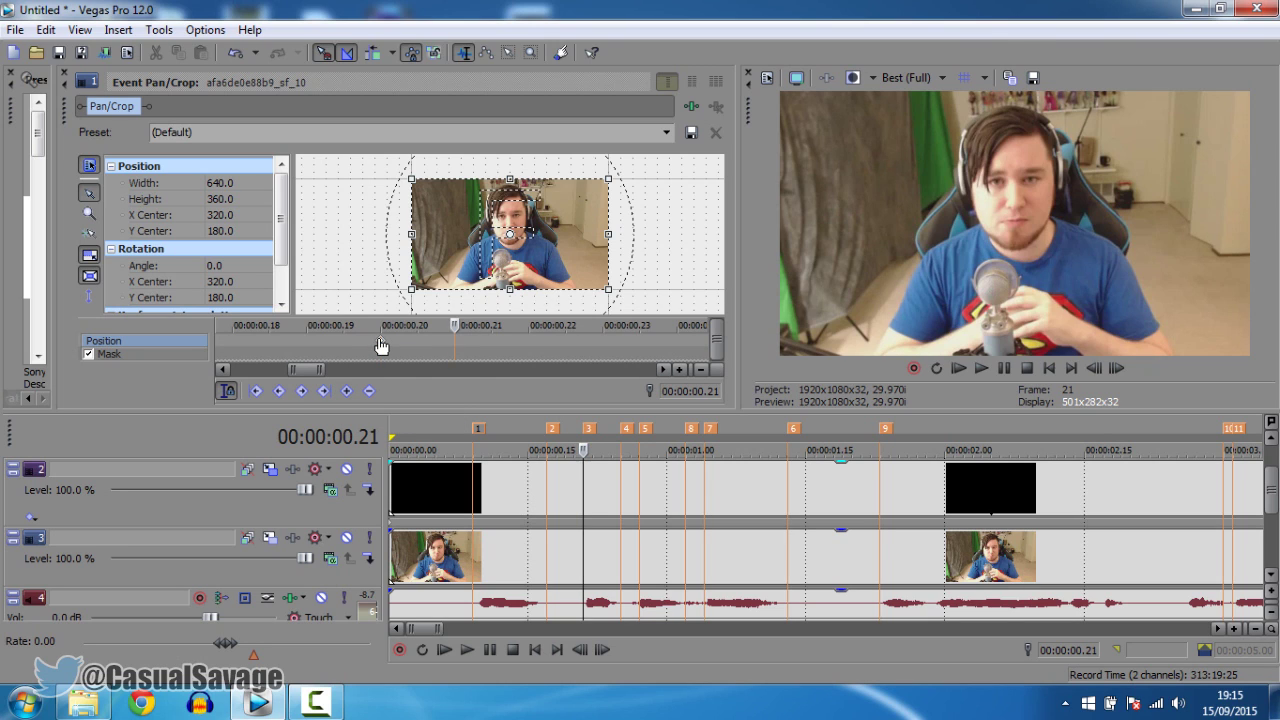
- Step through the position keyframes at 00:00:00.17 and 00:00:00.20 up to the third marker to check the closed-mouth hold
scroll(448, 339, "down", 2)
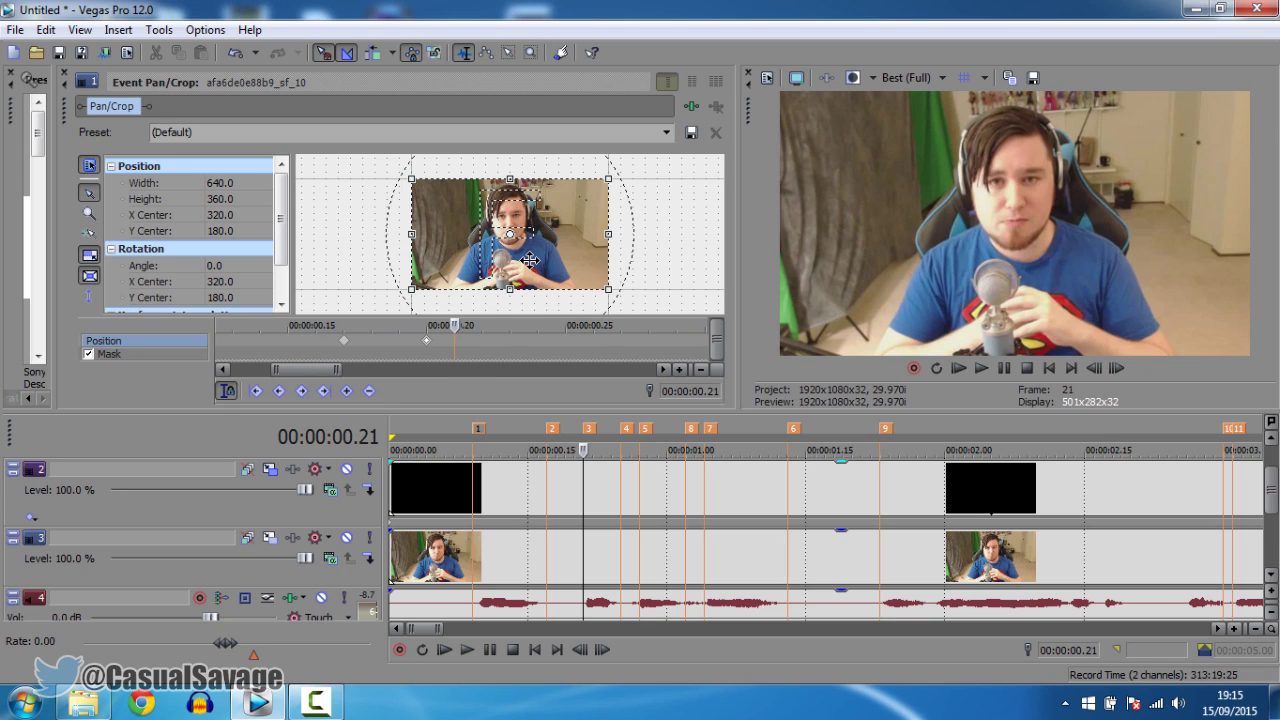
left_click(344, 343)
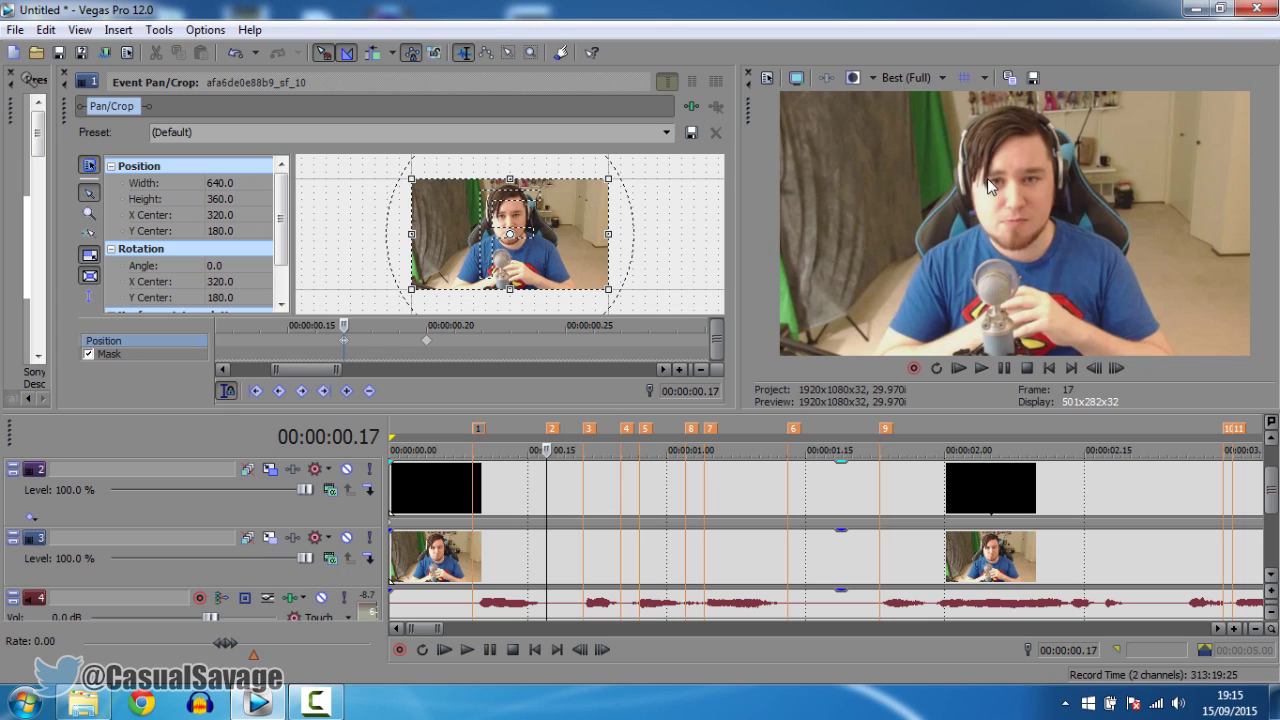
left_click(588, 429)
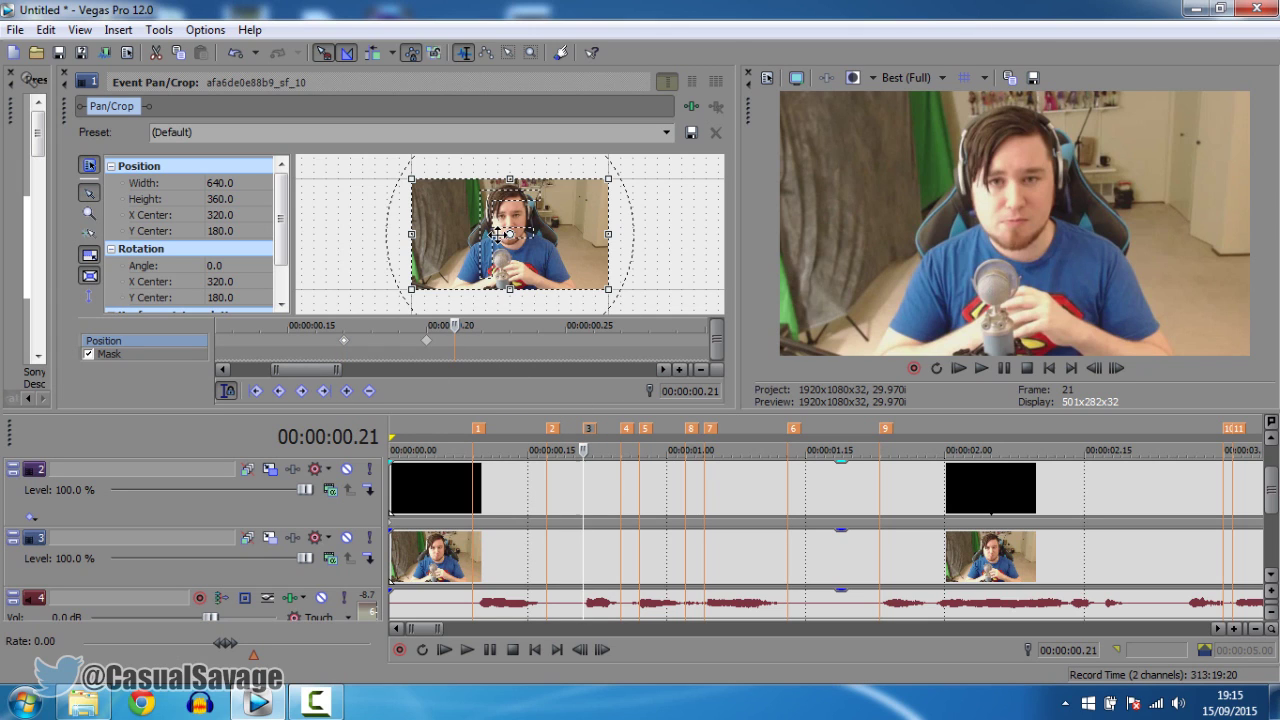
left_click(344, 342)
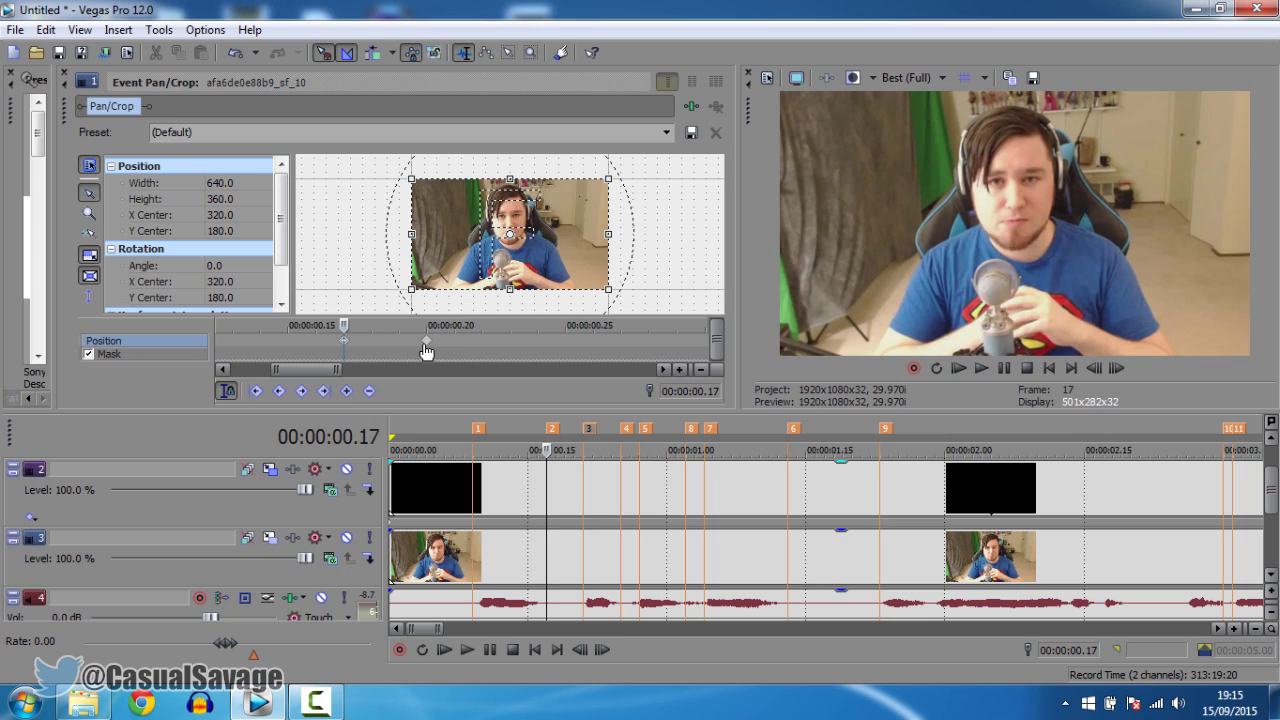
left_click(375, 341)
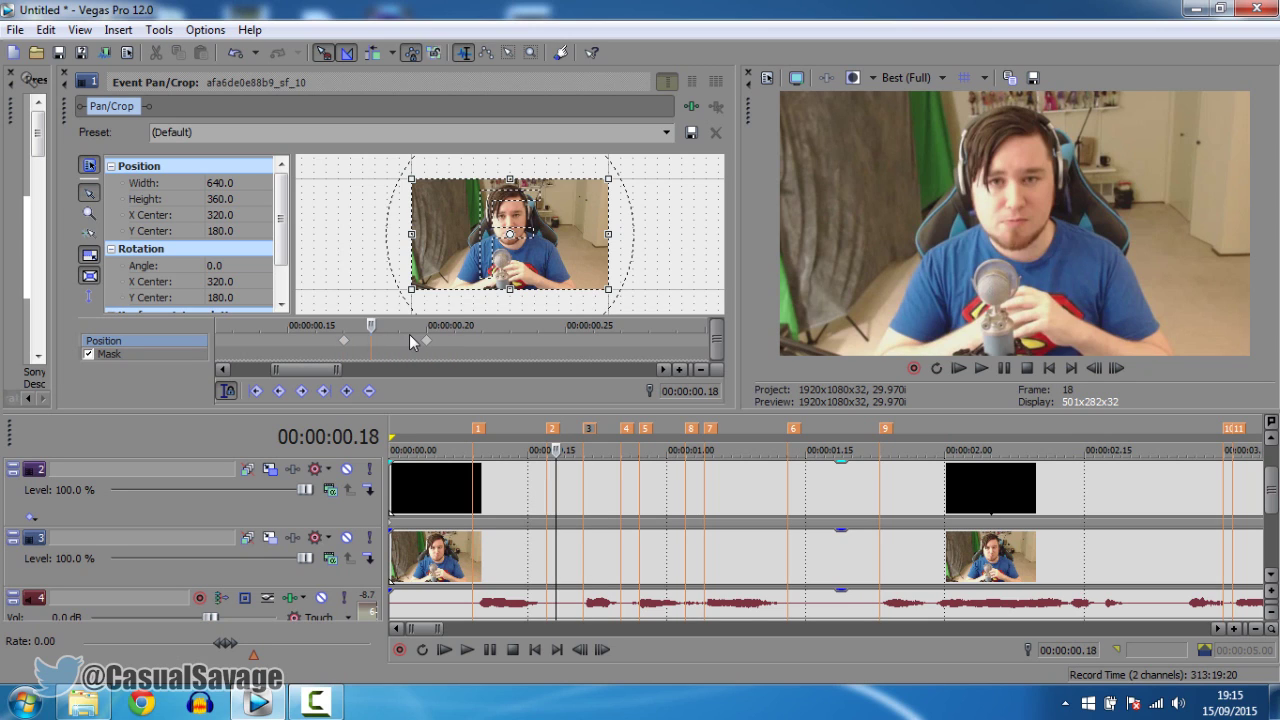
left_click(409, 335)
left_click(429, 337)
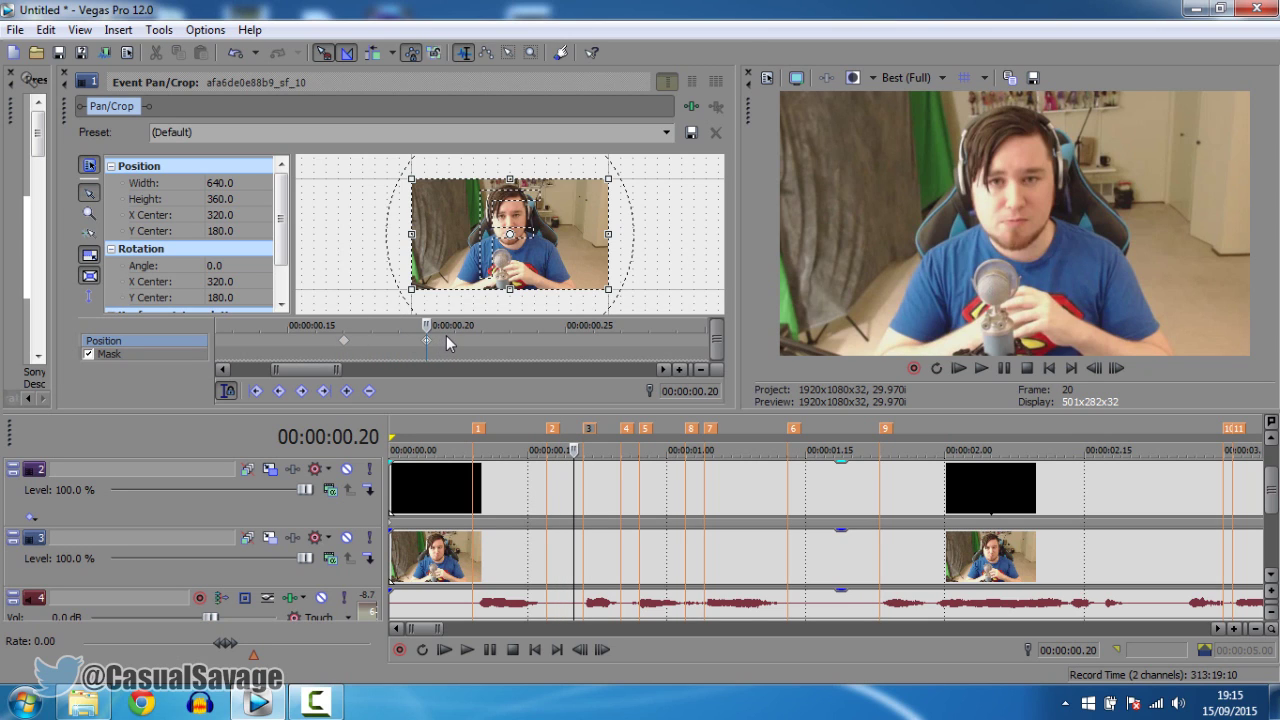
left_click(454, 340)
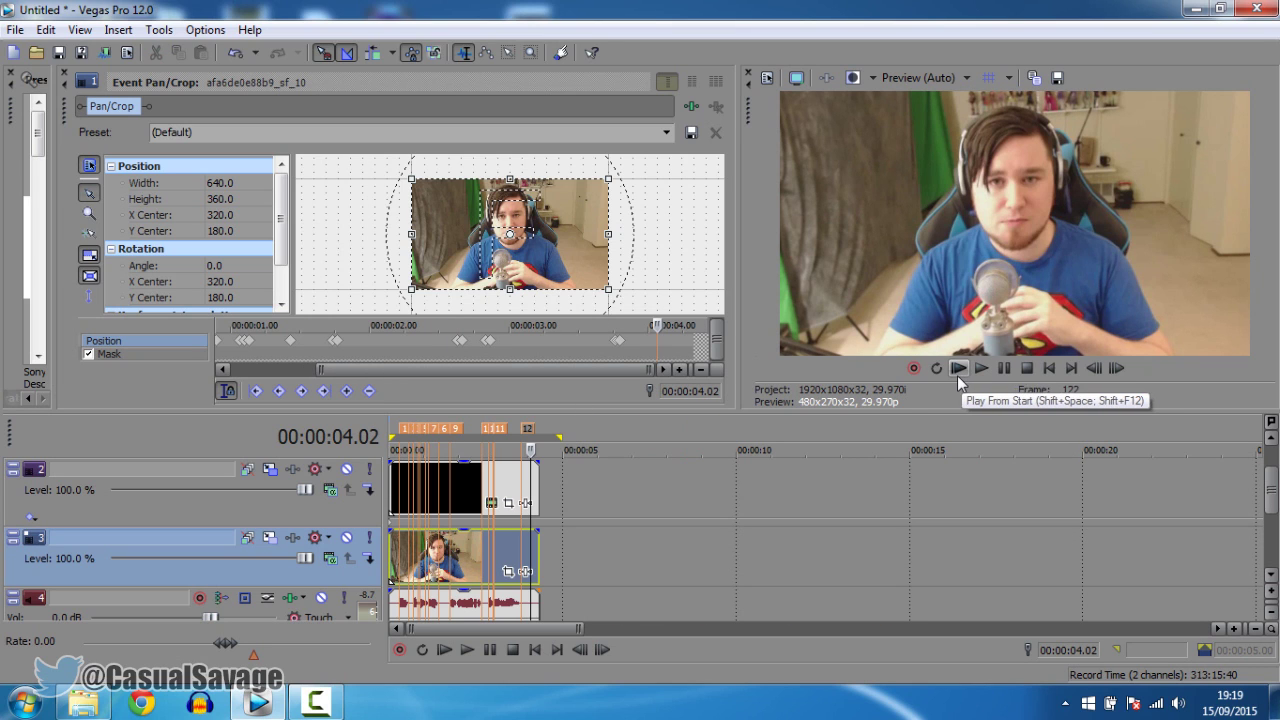
- Play the animation from the start to check the mouth against the speech, and examine the frame at 00:00:03.13
left_click(955, 370)
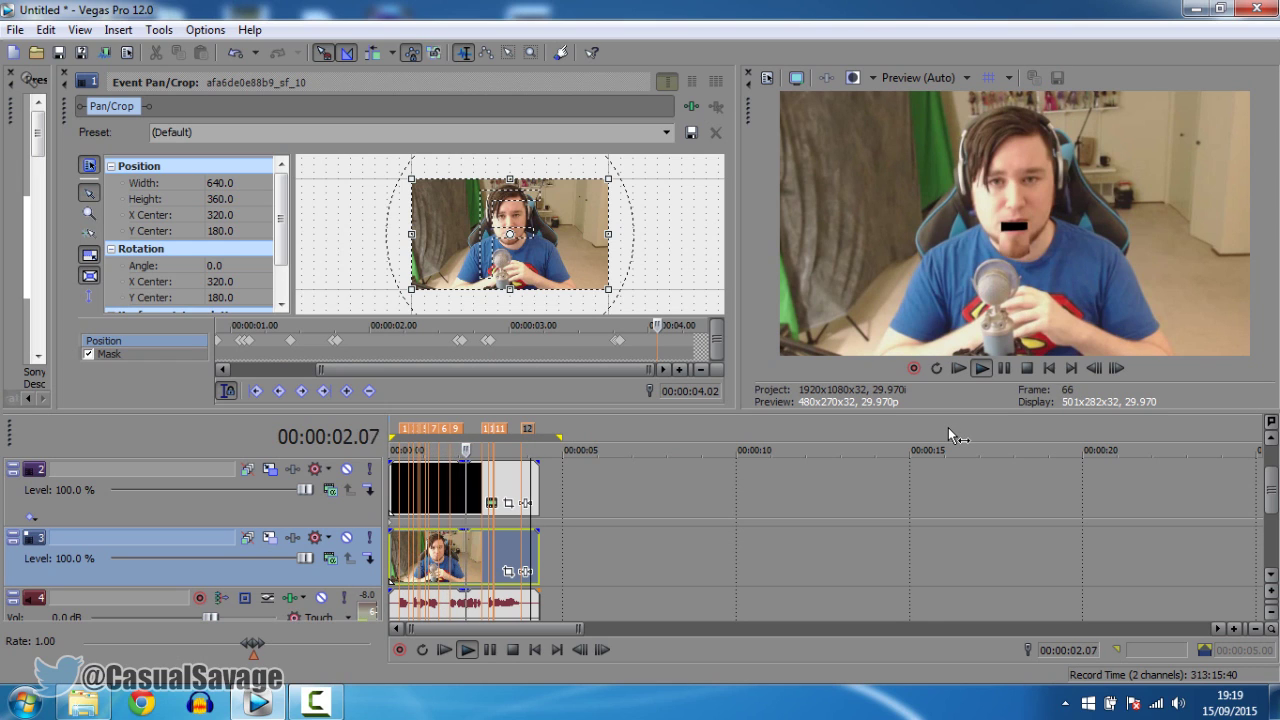
left_click(1005, 368)
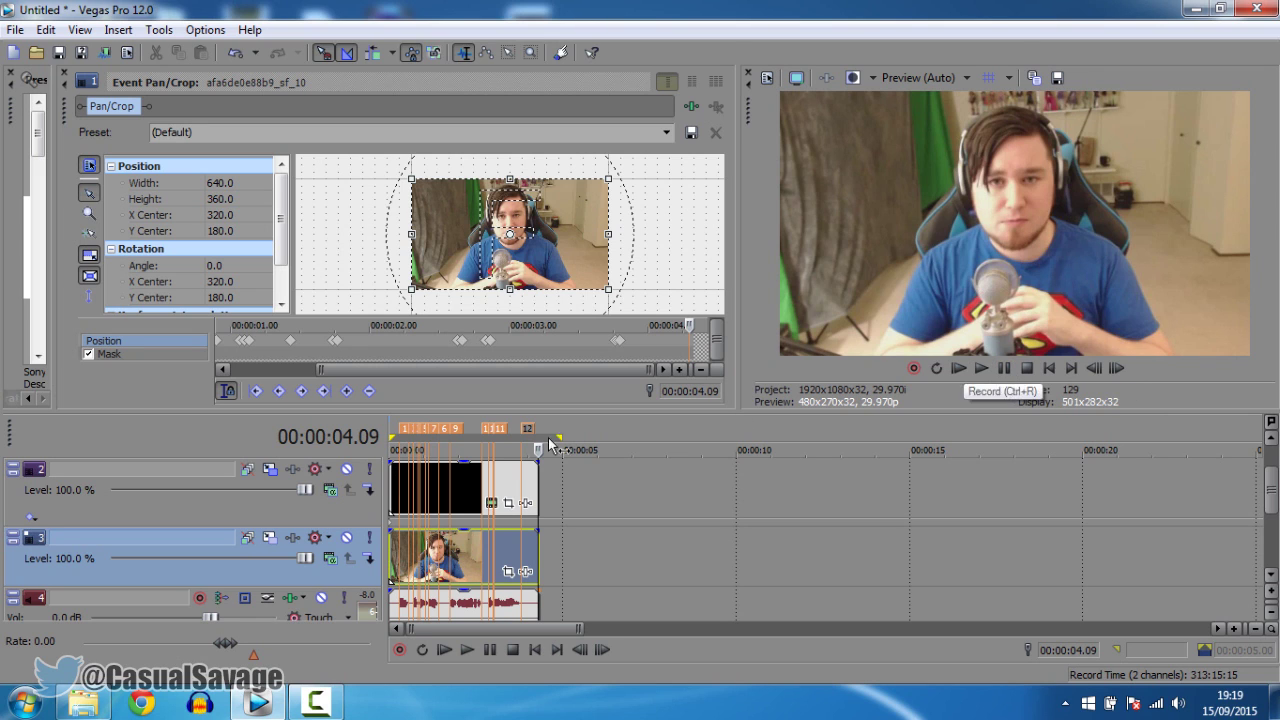
scroll(617, 566, "up", 4)
left_click(703, 571)
left_click(724, 562)
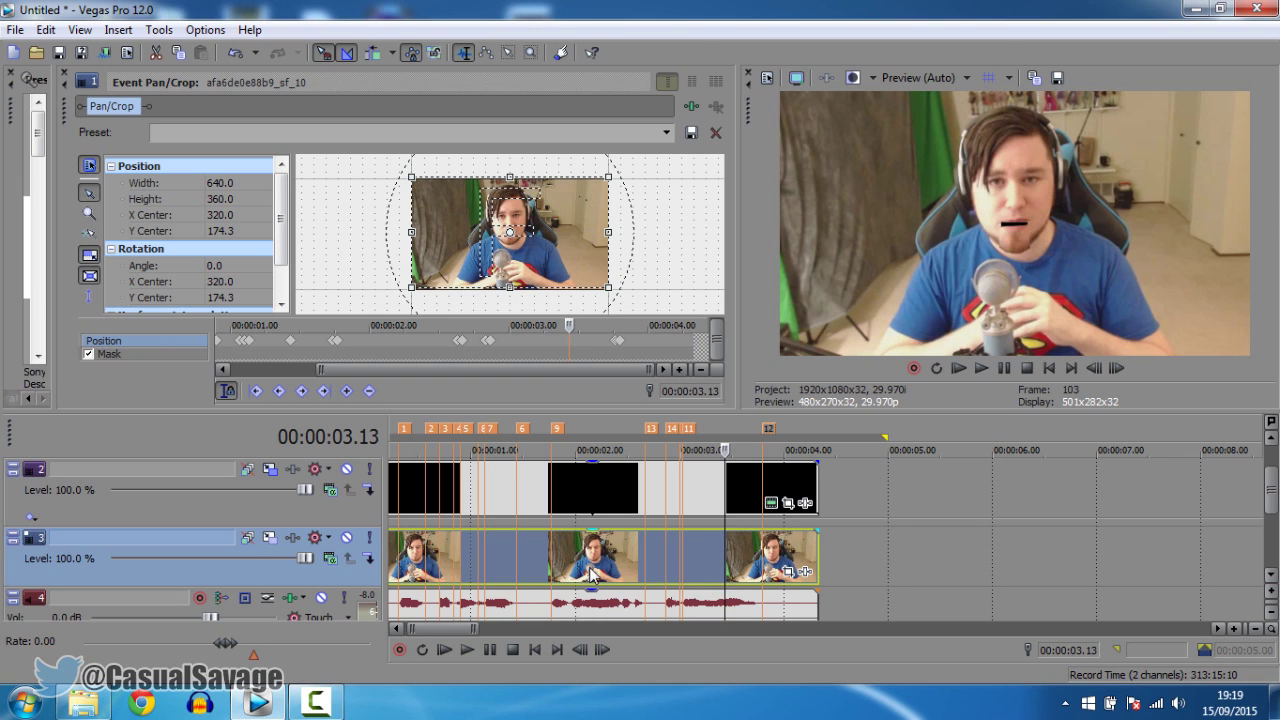
- Examine the open mouth in the masked clip on track 1 at 00:00:02.12 and 00:00:02.05, and the clip's end at 00:00:04.10
left_click_drag(1268, 489, 1270, 472)
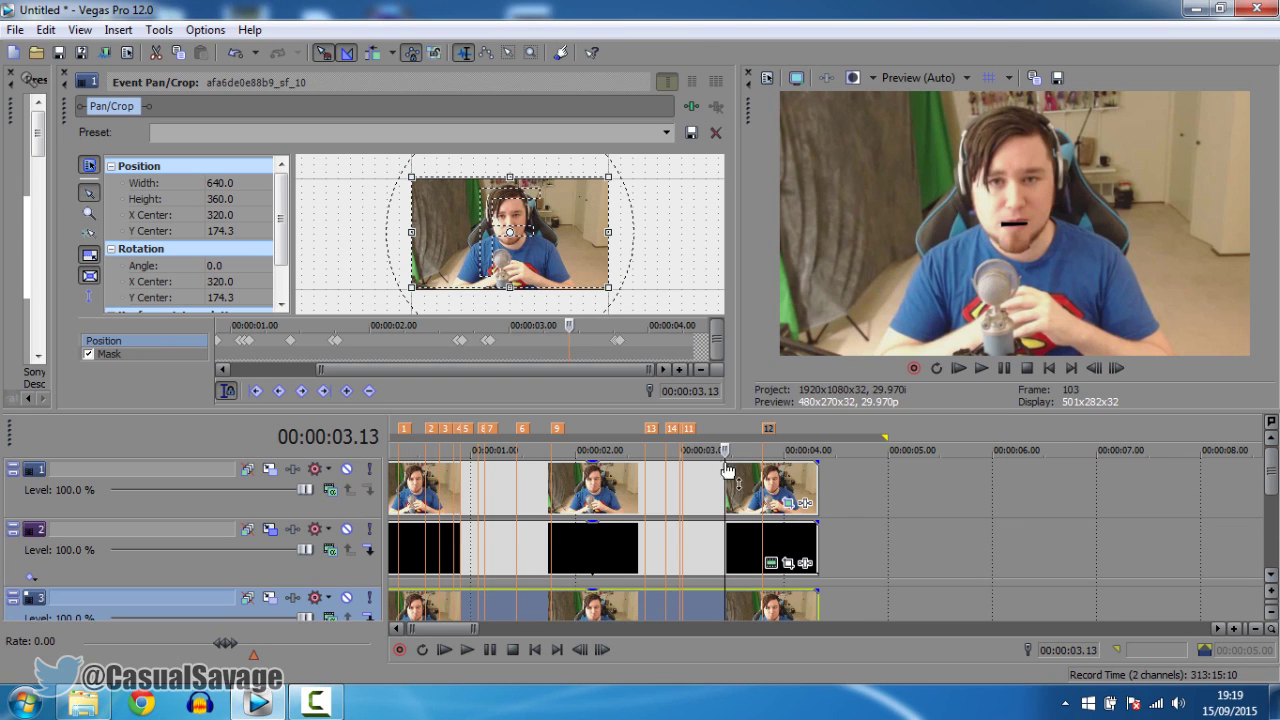
left_click(592, 491)
left_click(617, 499)
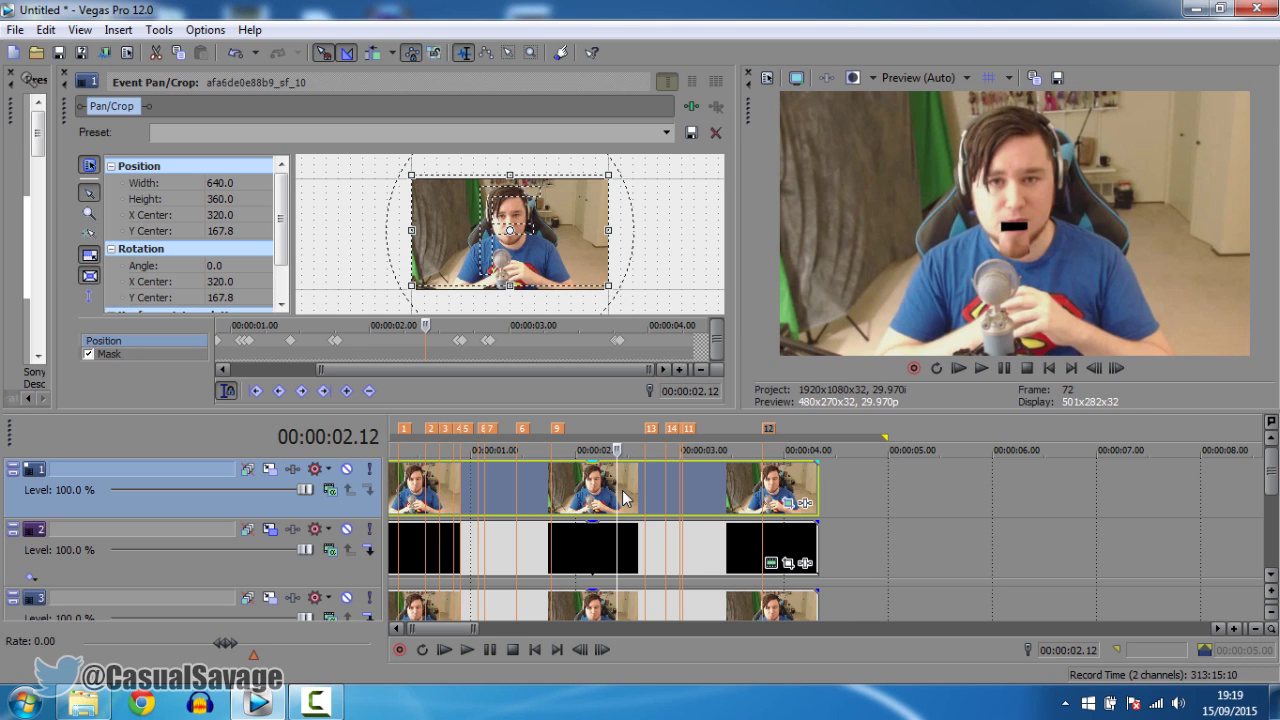
scroll(622, 497, "down", 3)
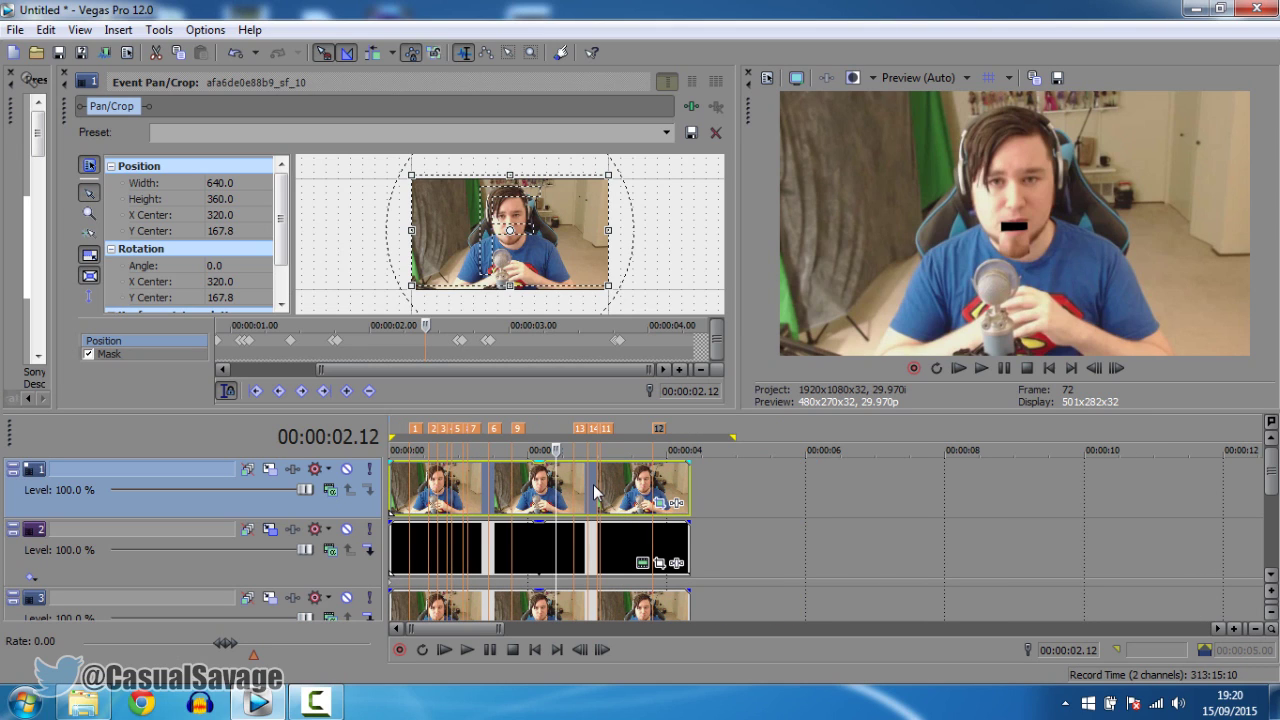
left_click(689, 485)
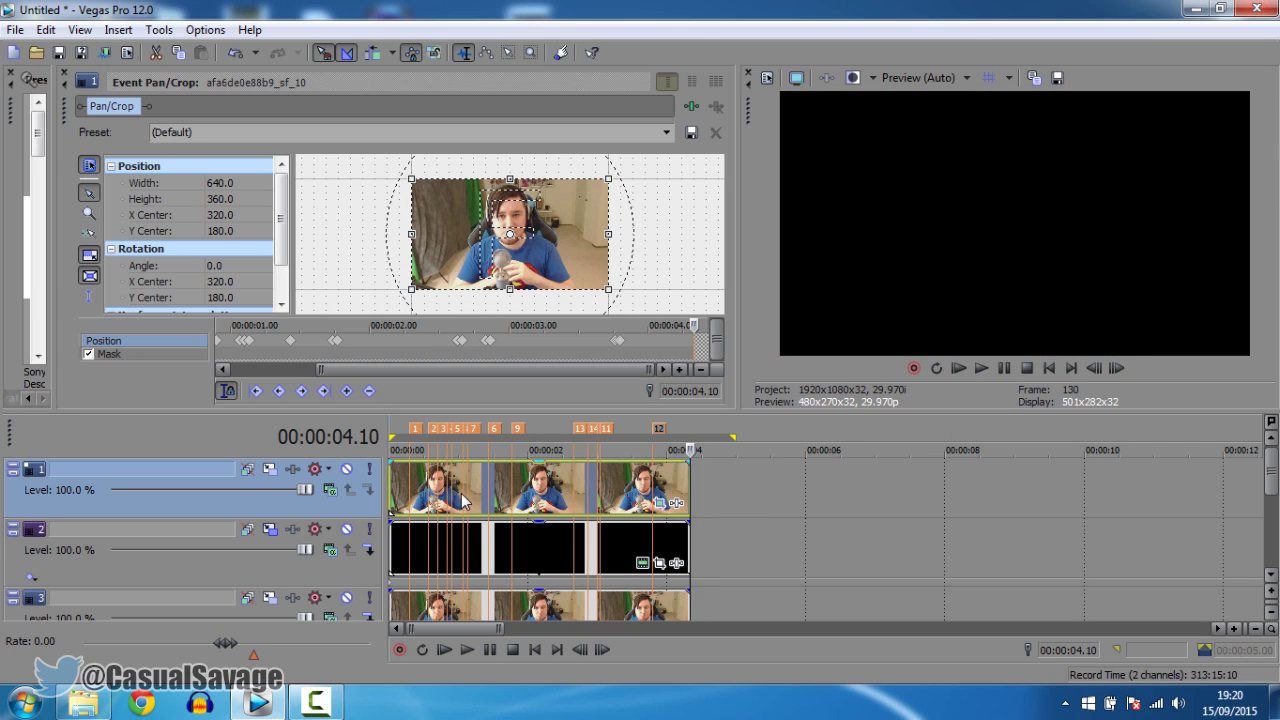
left_click(540, 503)
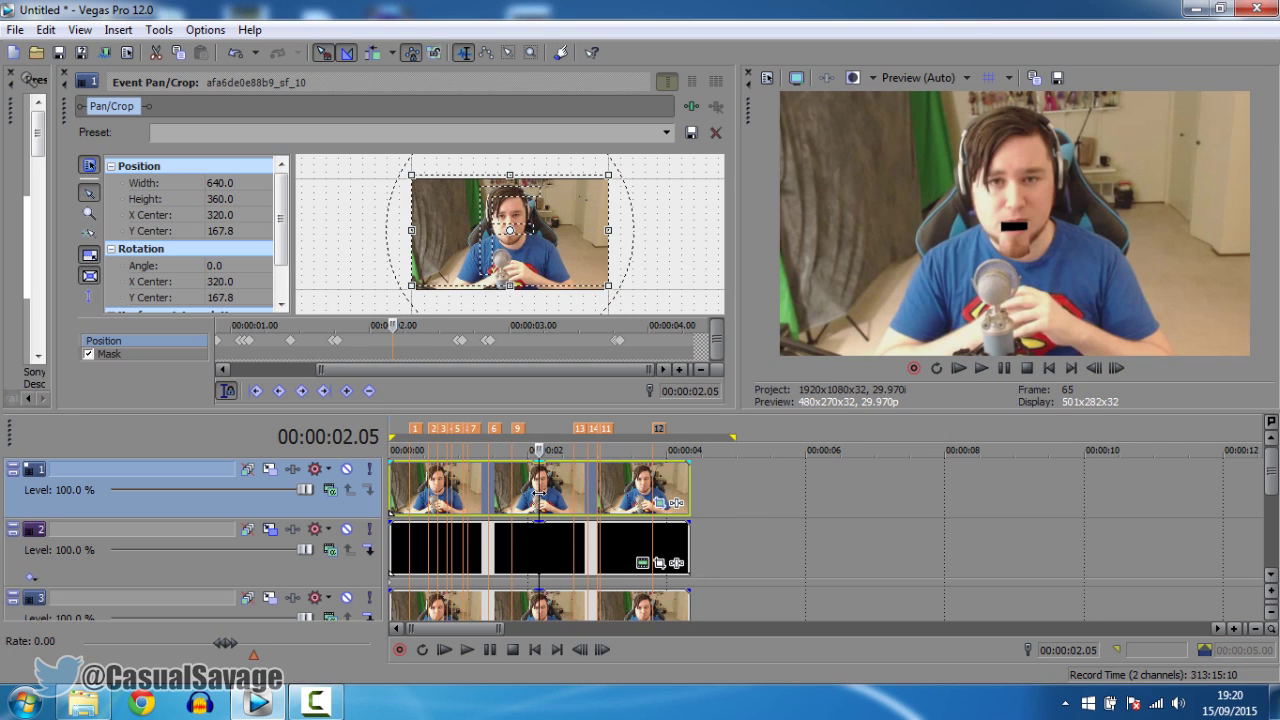